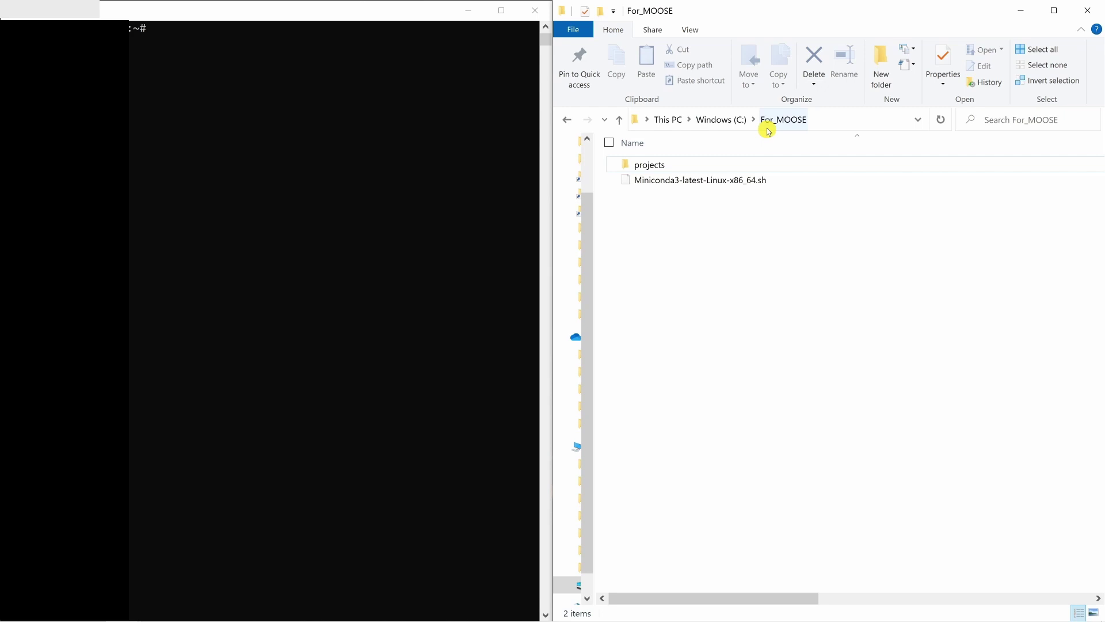
Step: Browse into projects > moose > examples > ex01_inputfile
double_click(646, 165)
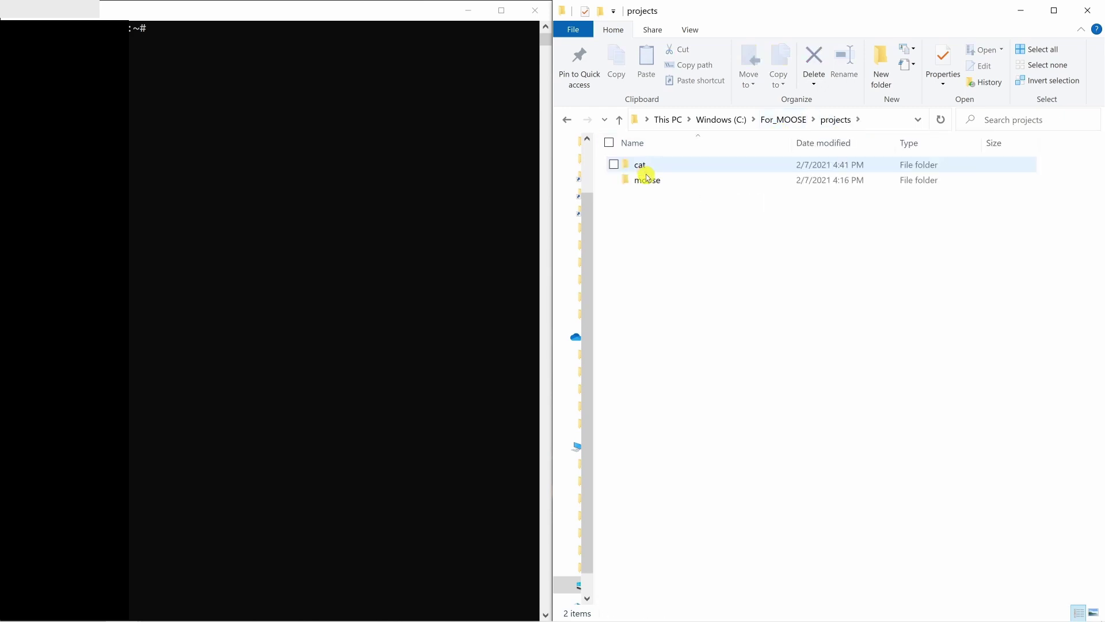
double_click(647, 181)
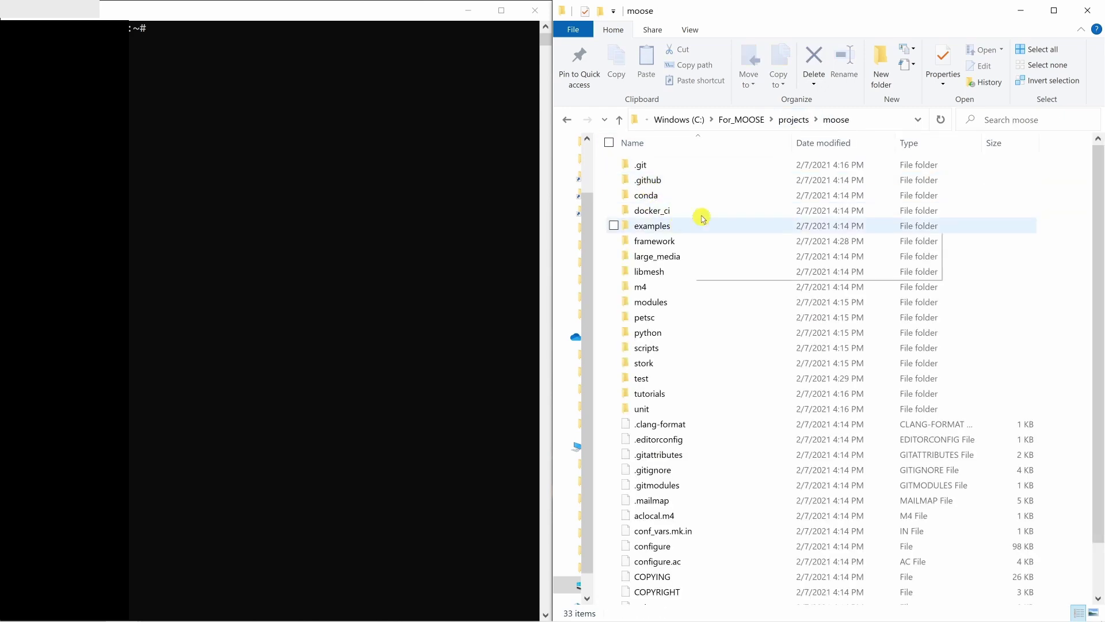
double_click(643, 231)
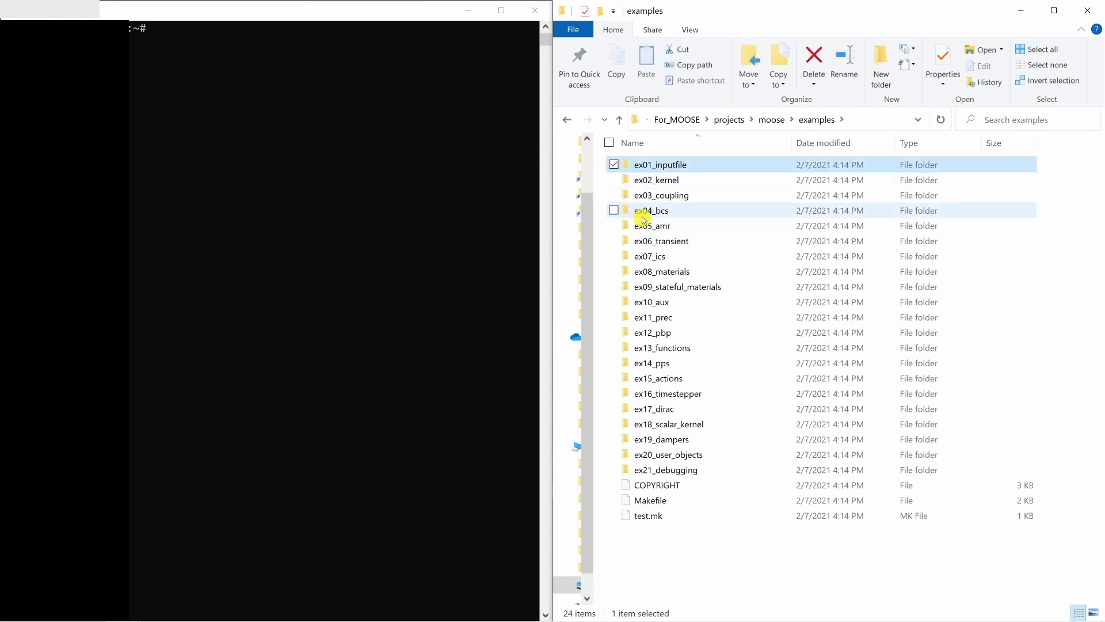
double_click(667, 167)
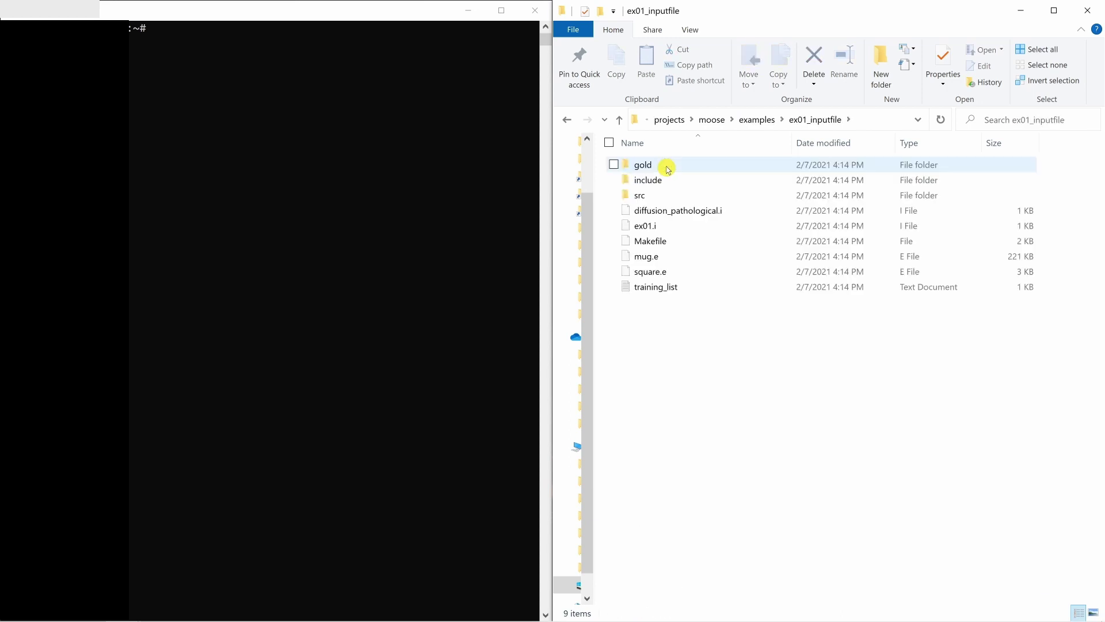
Step: Copy ex01.i and mug.e, then return to the For_MOOSE folder
click(662, 225)
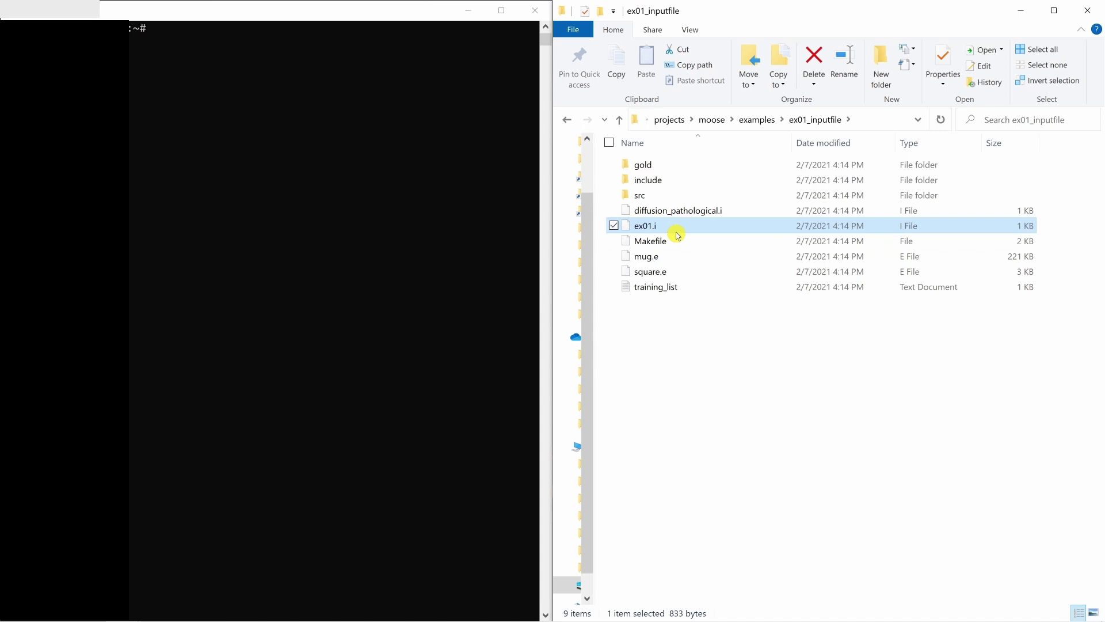
ctrl+click(667, 260)
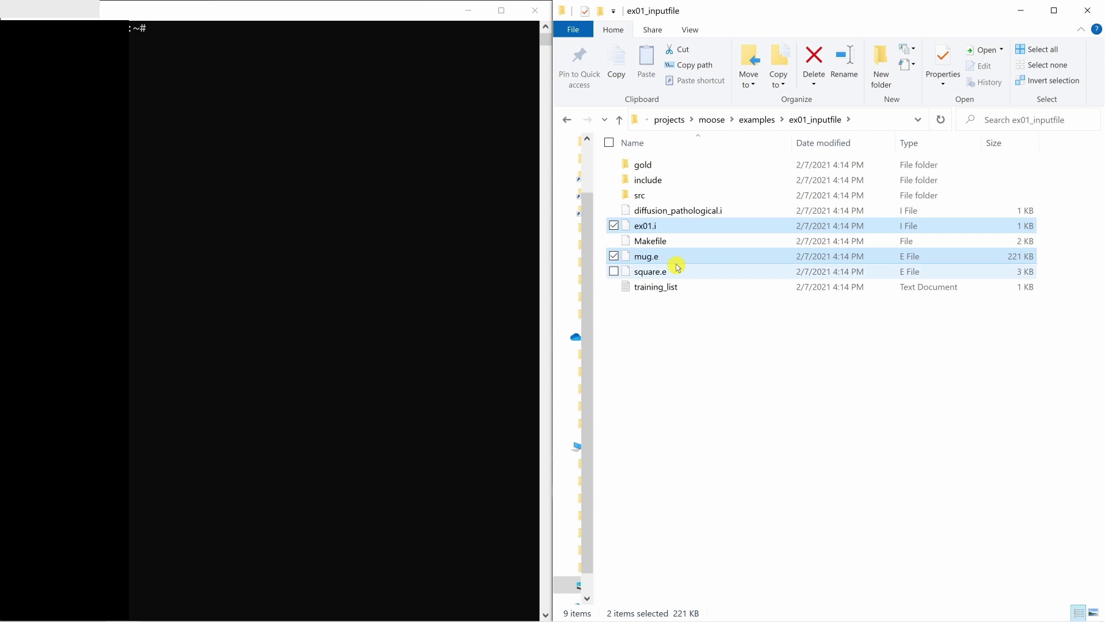
right_click(731, 260)
click(612, 512)
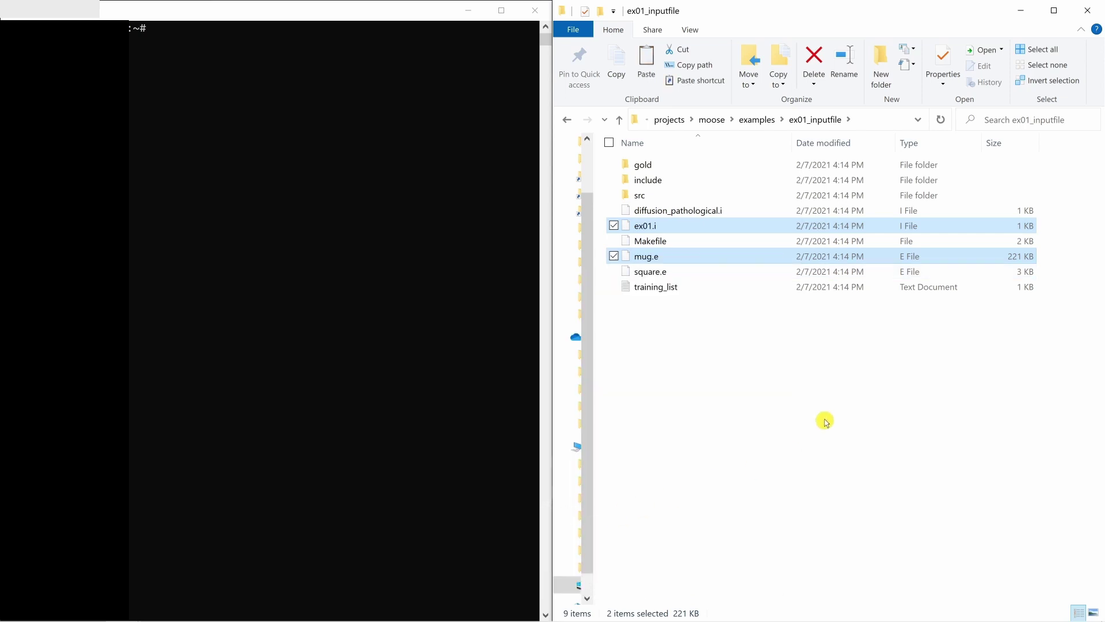
click(712, 120)
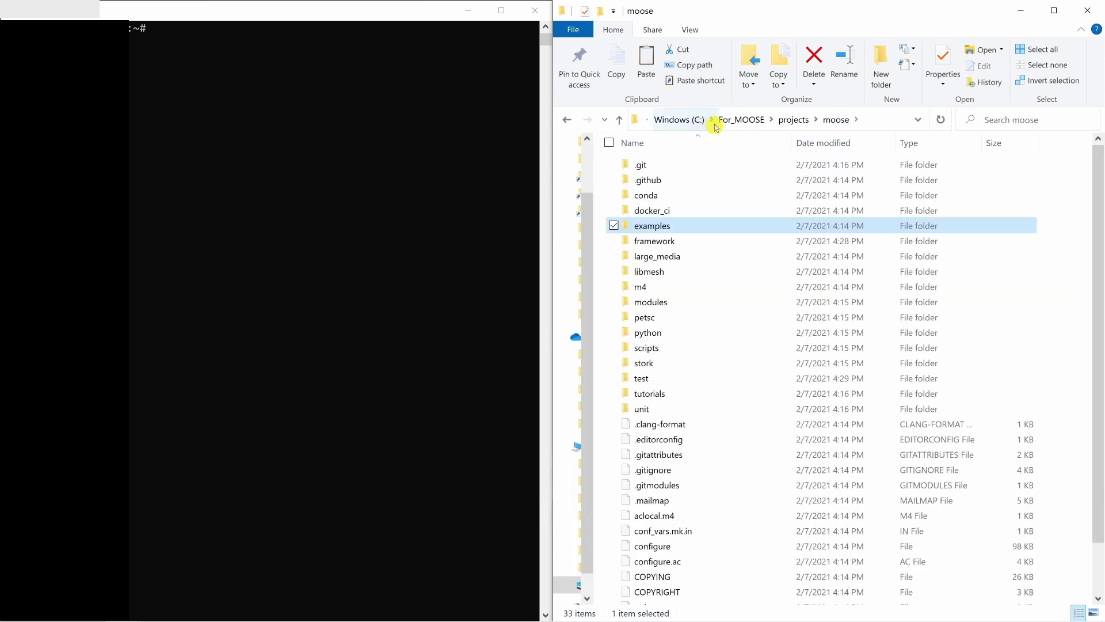
click(741, 119)
click(741, 286)
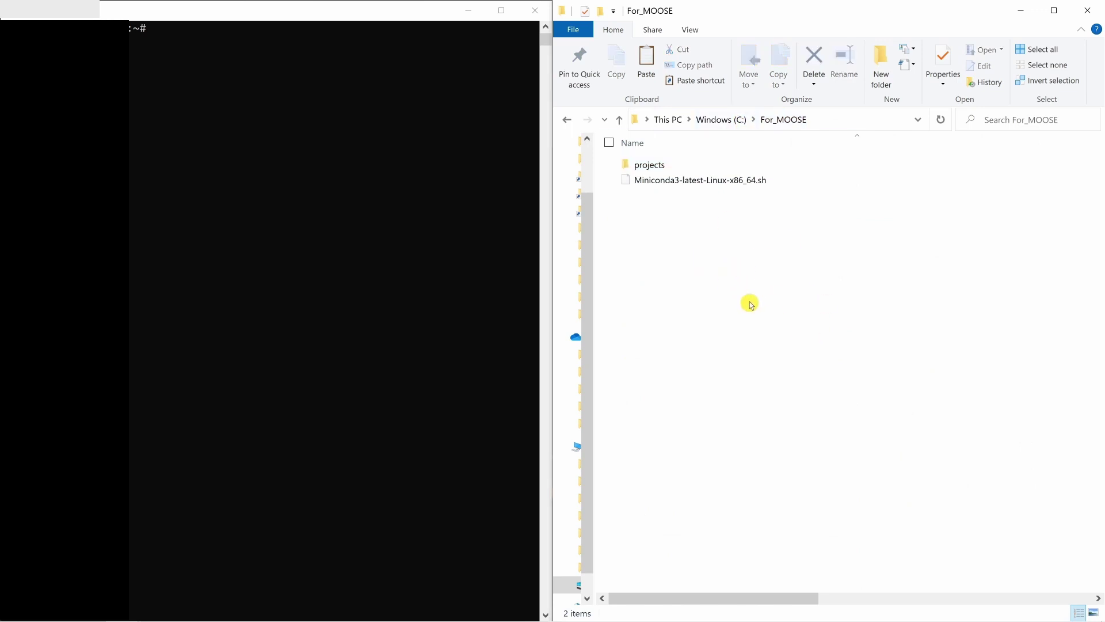
Step: Create a new folder named First_example in For_MOOSE
right_click(750, 284)
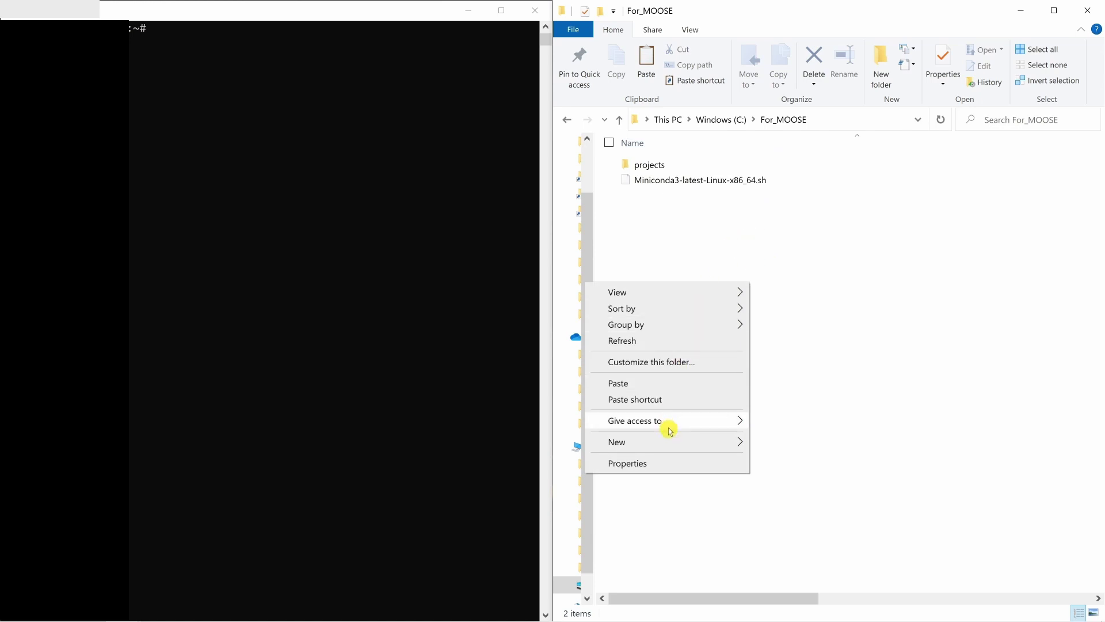
mouse_move(666, 442)
click(812, 242)
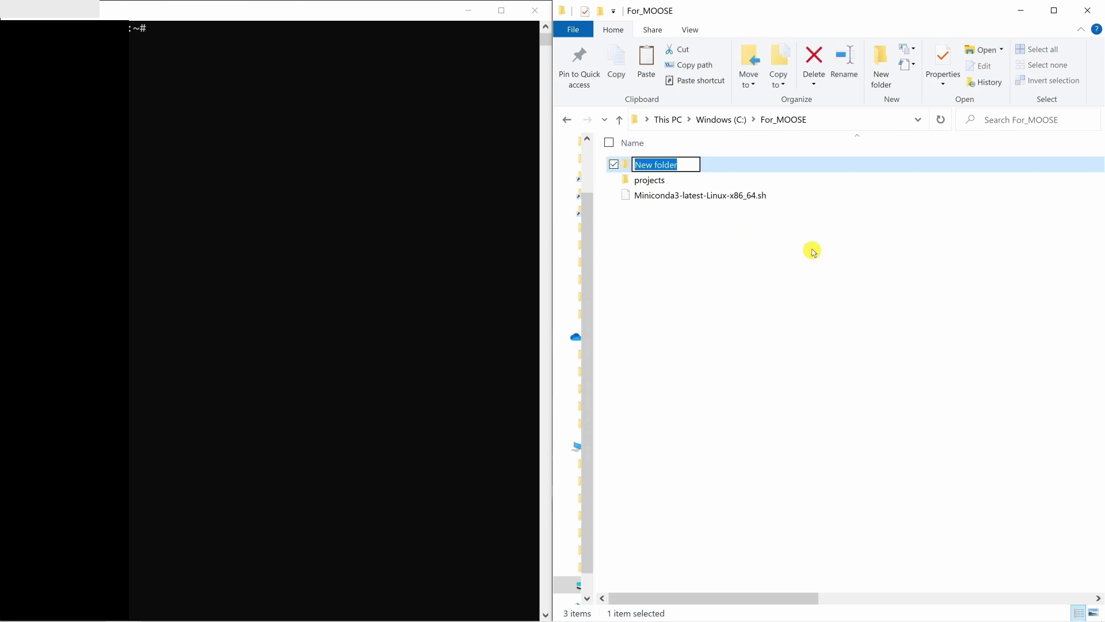
text(F)
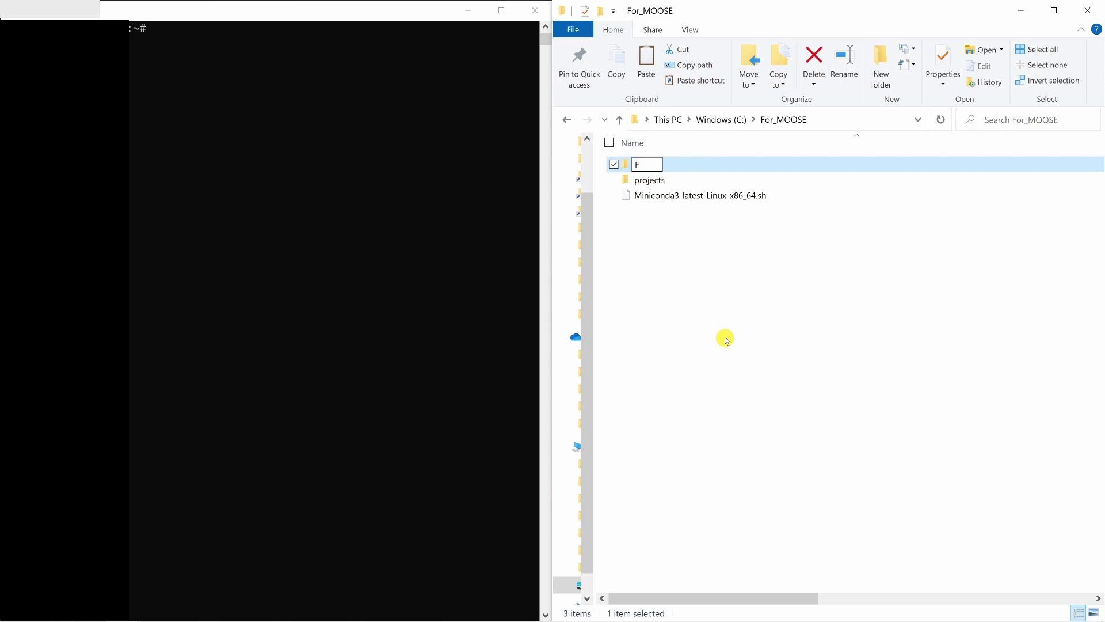
text(irst_example)
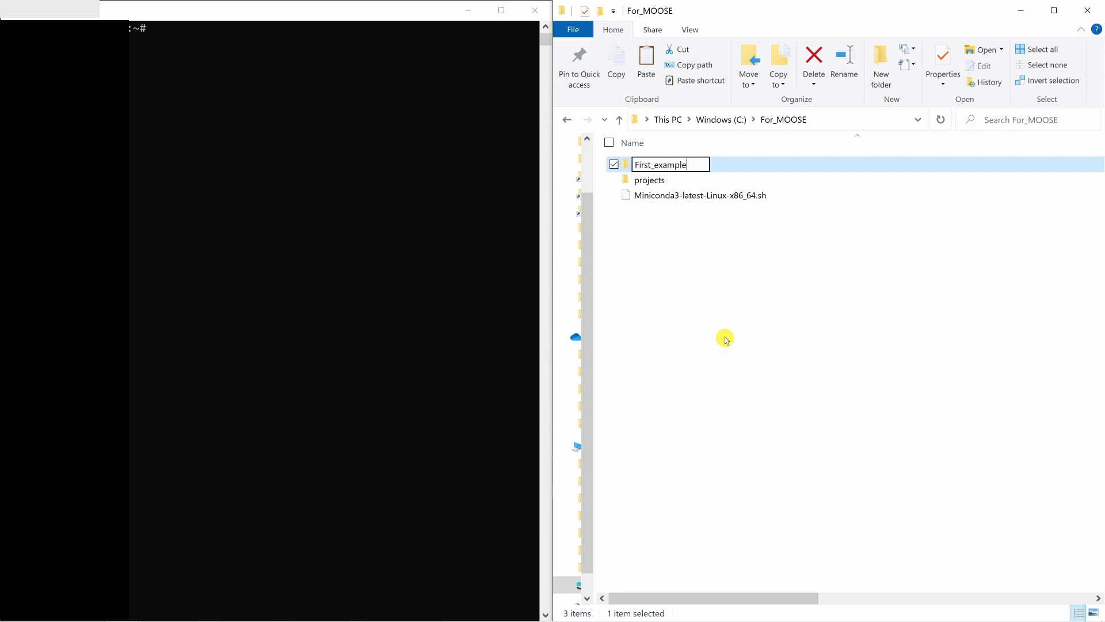
key(Return)
Step: Paste the copied ex01.i and mug.e into First_example
double_click(680, 164)
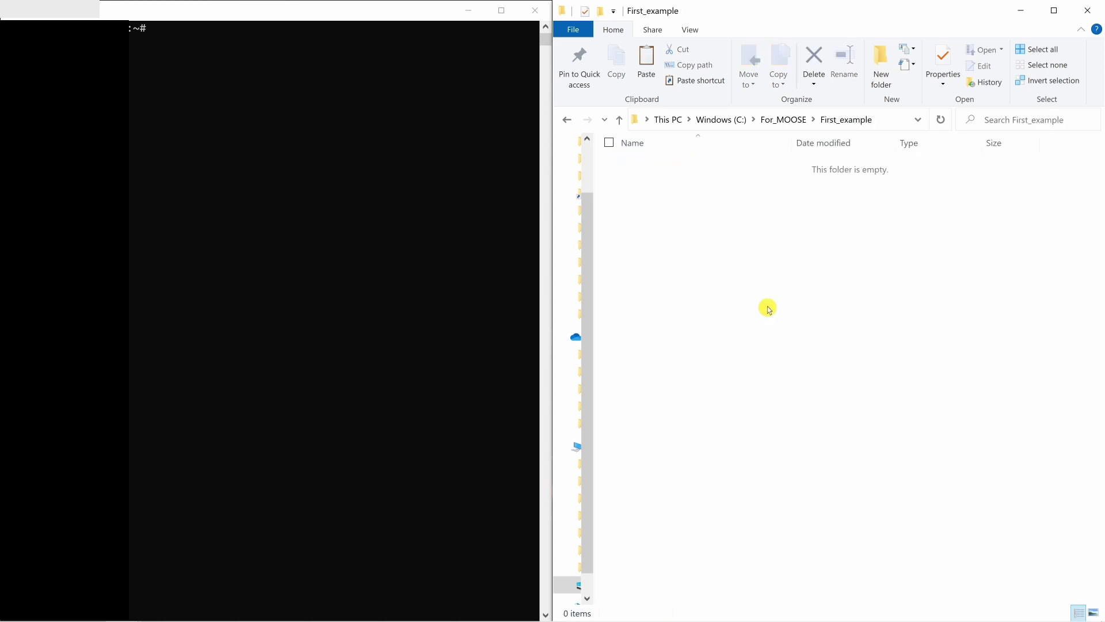
right_click(777, 286)
click(675, 387)
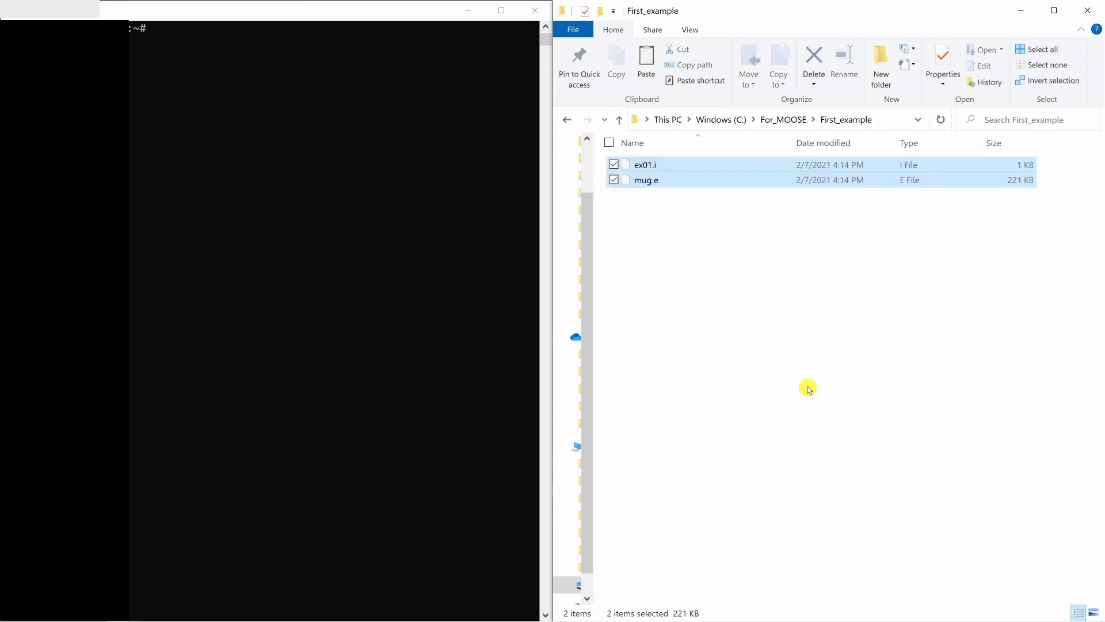
click(807, 383)
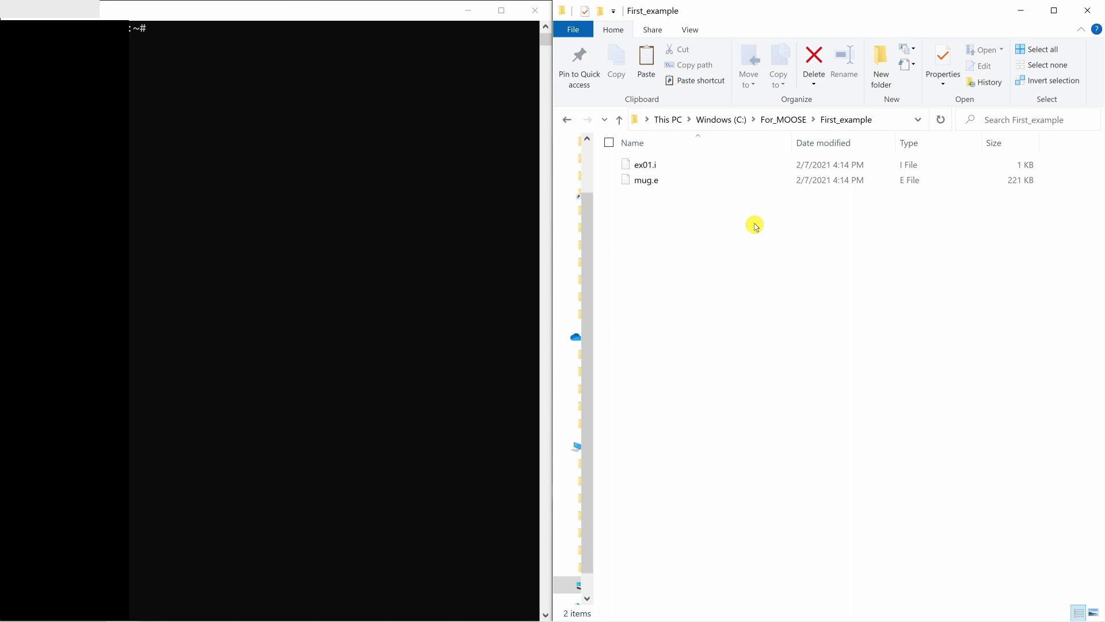
click(162, 151)
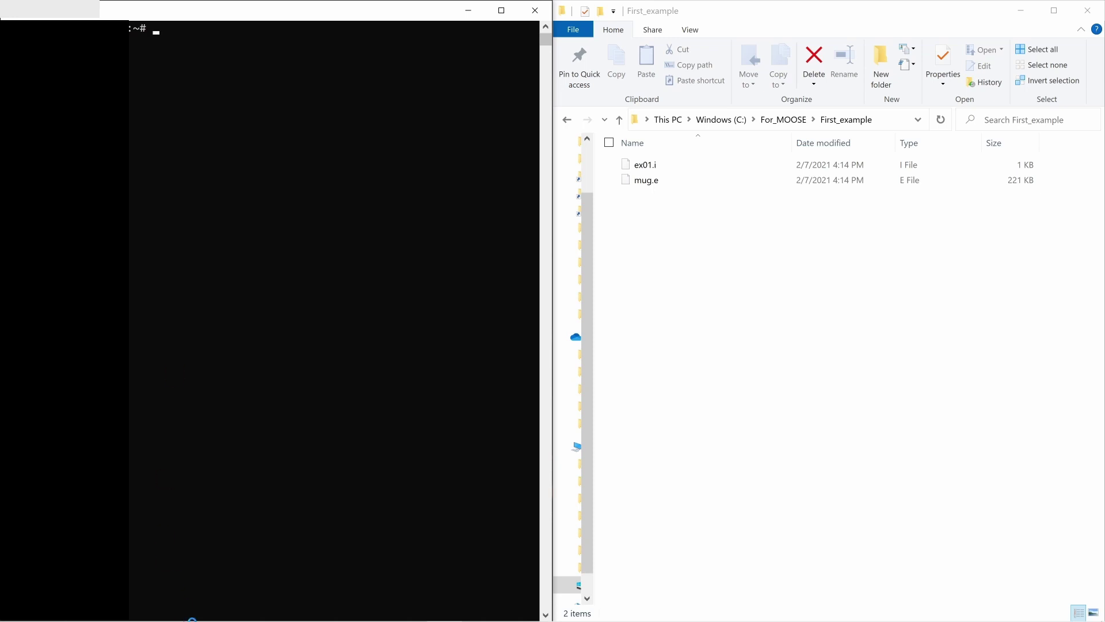
Step: Copy 'conda activate moose' from the install notes and run it in the terminal
click(191, 619)
drag(620, 519, 827, 520)
click(205, 315)
right_click(230, 262)
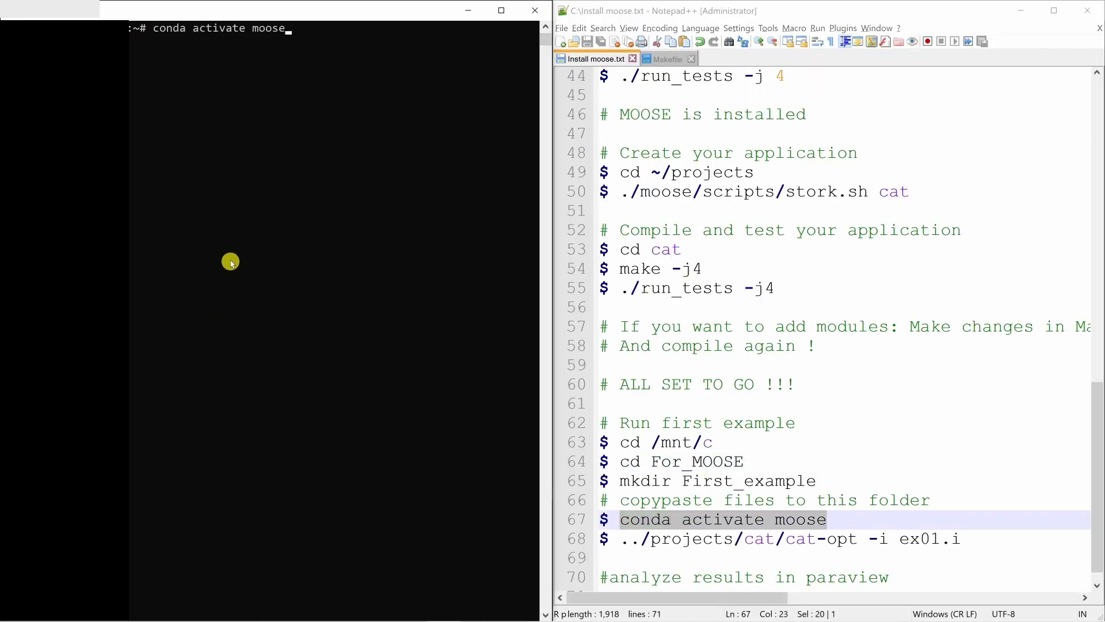
key(Return)
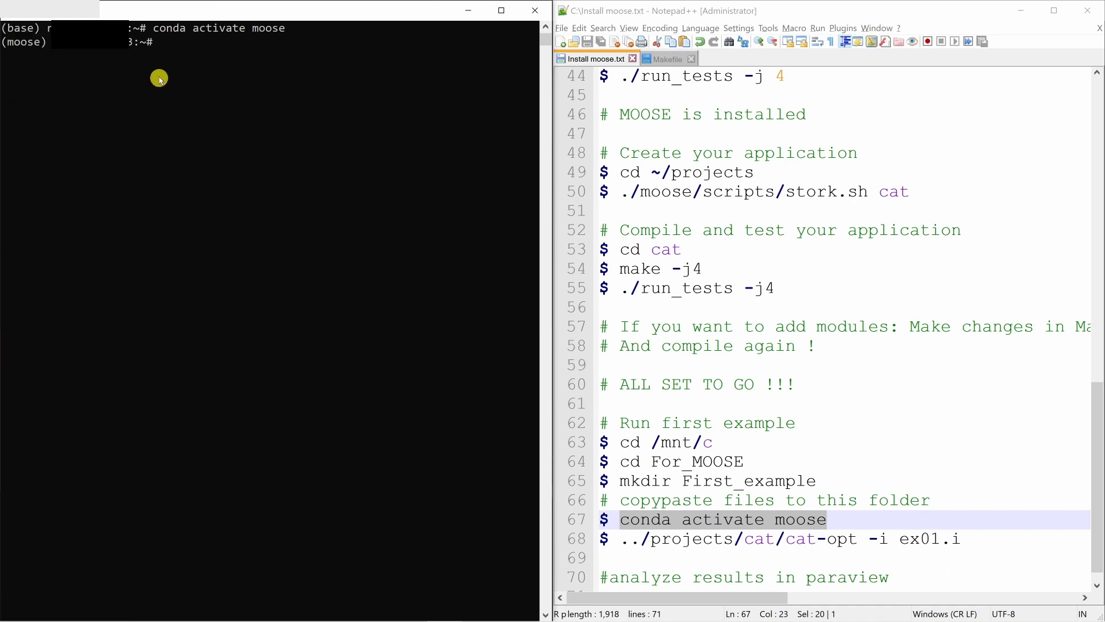
Step: Change directory to /mnt/c/For_MOOSE/First_example using Tab completion
click(1020, 11)
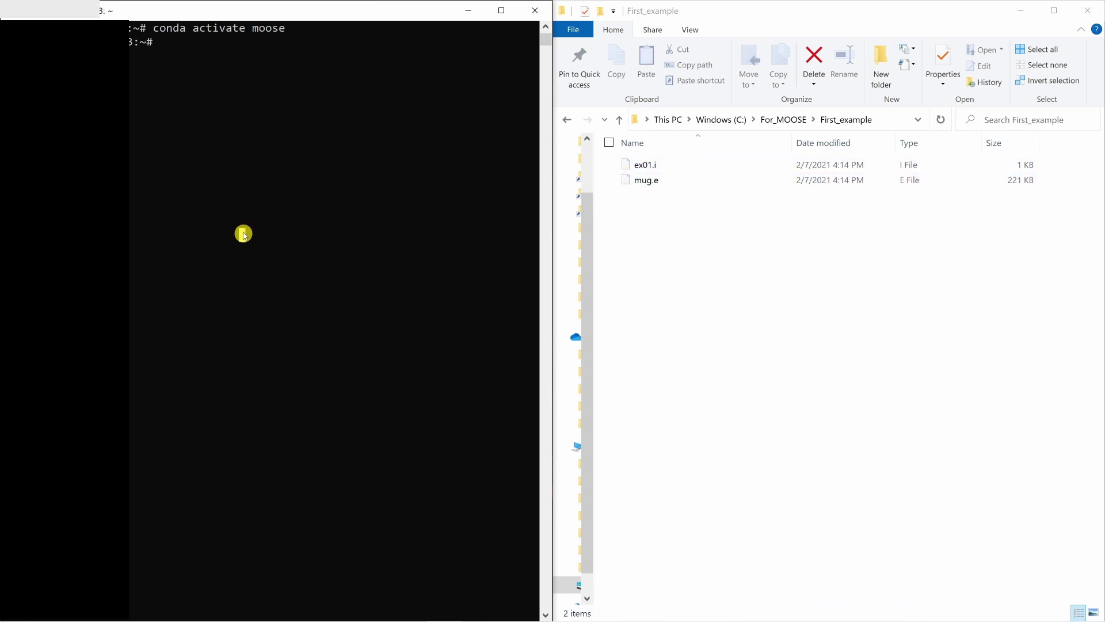
text(cd /mnt/c)
key(Return)
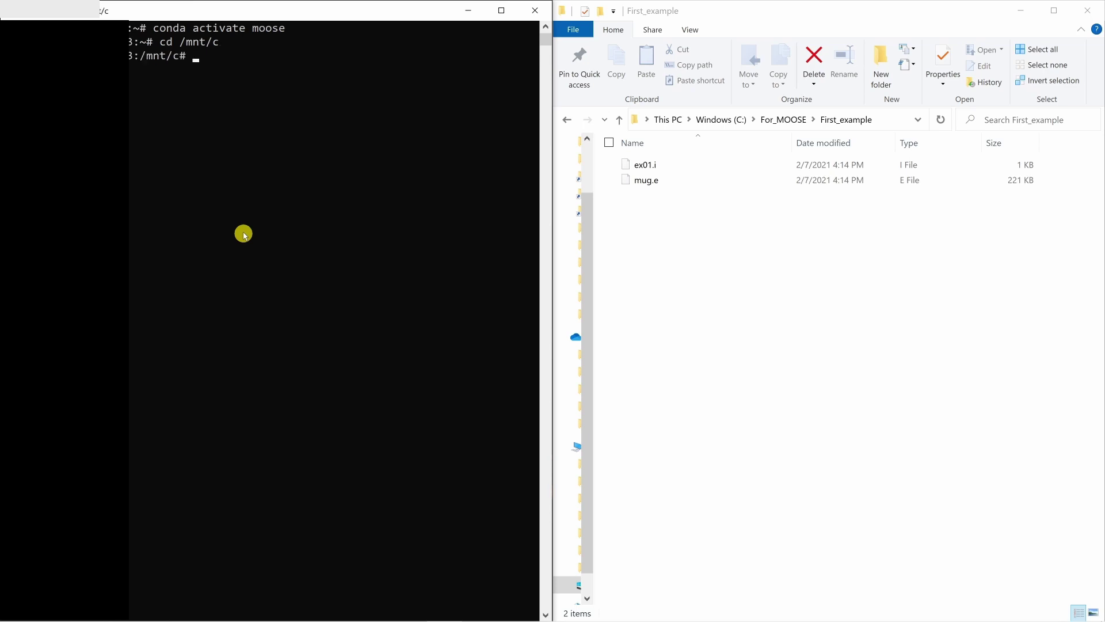
text(cd Fo)
key(Tab)
key(Return)
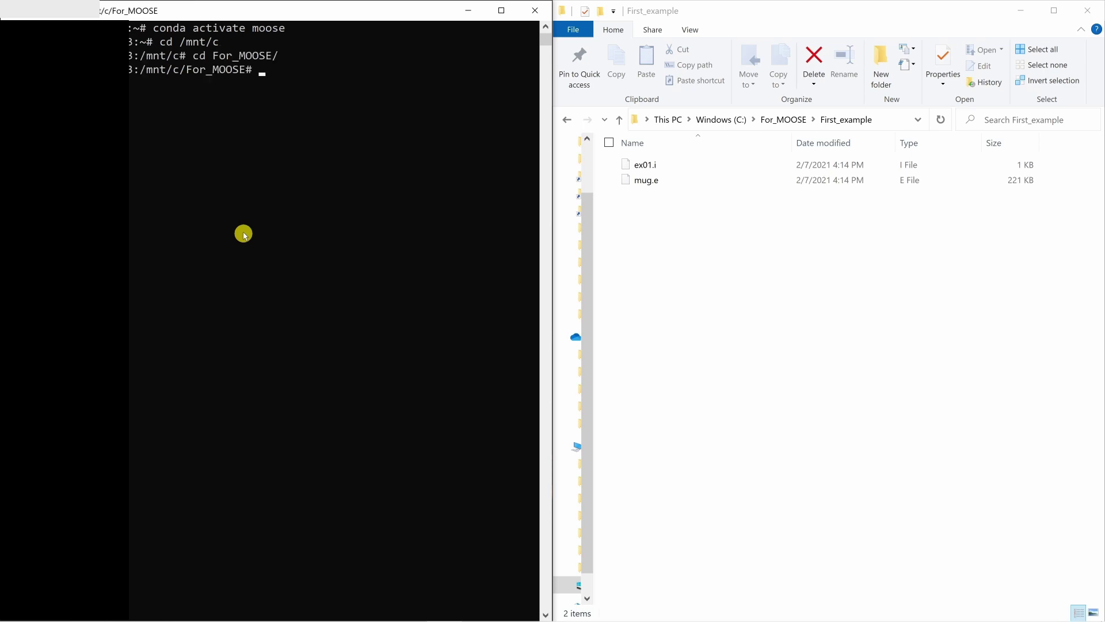
text(cd Fi)
key(Tab)
key(Return)
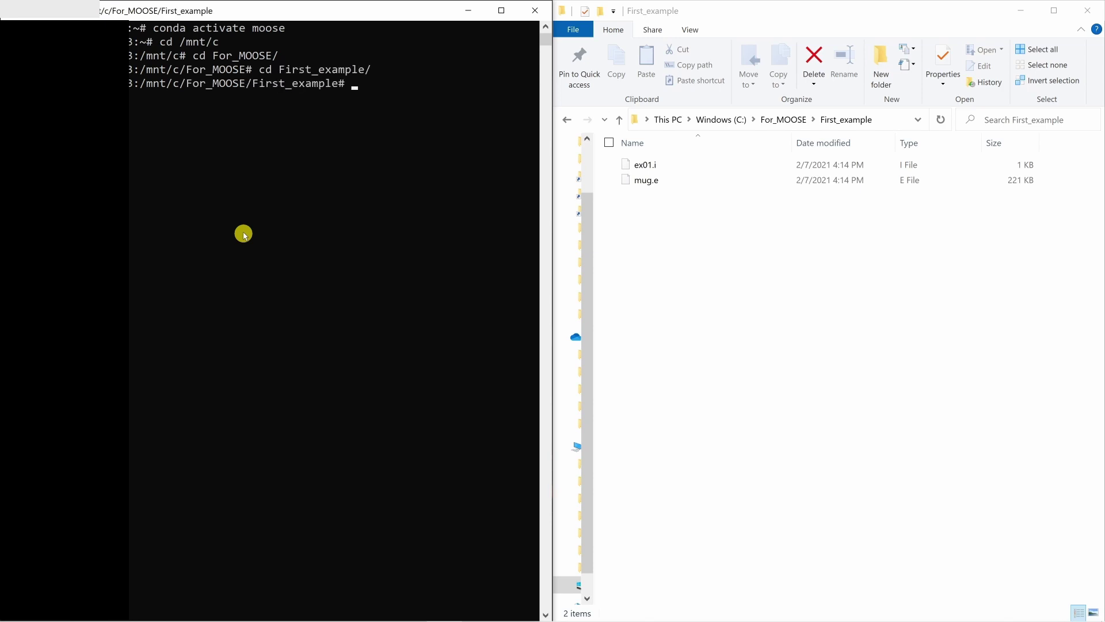
key(alt+Tab)
Step: Review the 'Run first example' notes and cat-opt run command, then minimize Notepad++
key(Up)
key(Up)
key(Up)
key(Up)
key(Up)
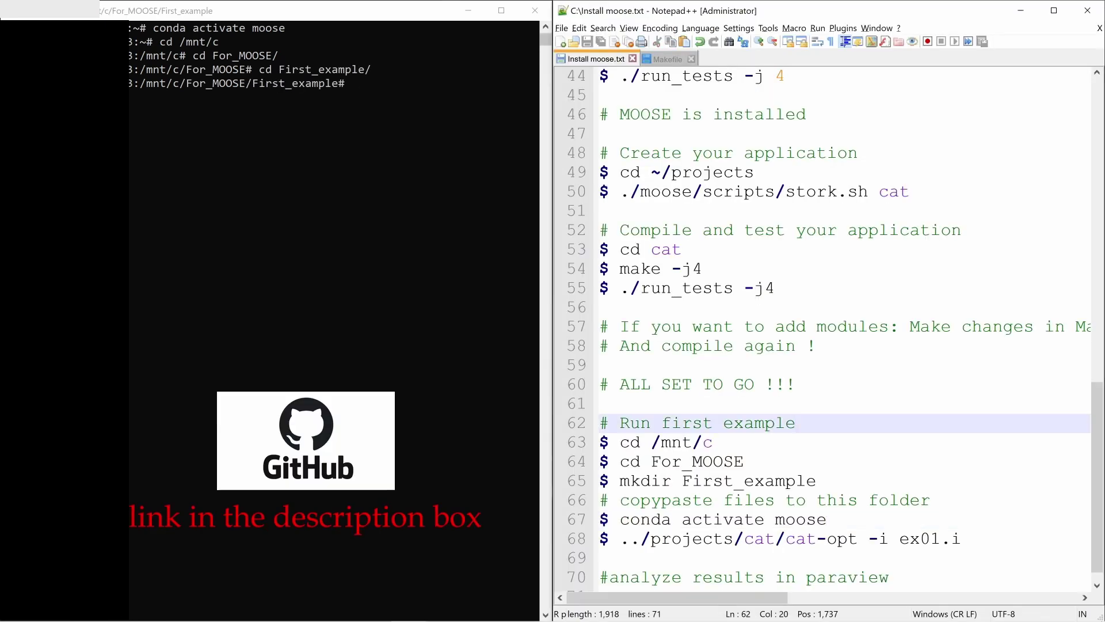
key(shift+Down)
key(shift+Down)
key(shift+Down)
key(shift+Down)
key(shift+Down)
key(shift+Down)
key(Up)
key(Up)
key(Up)
key(Up)
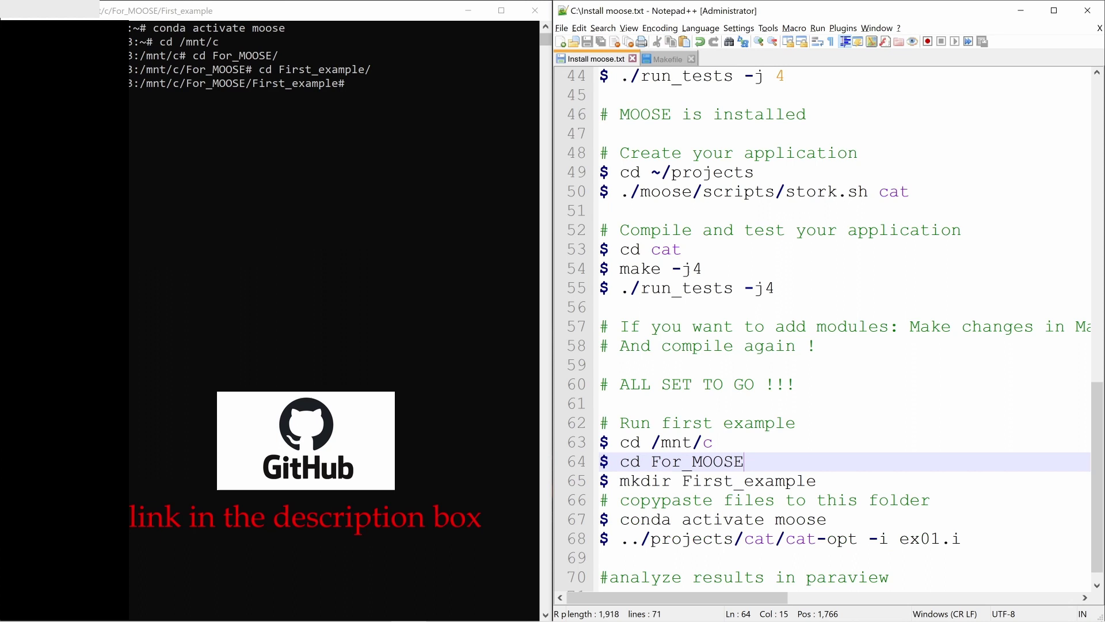
scroll(829, 328, up, 14)
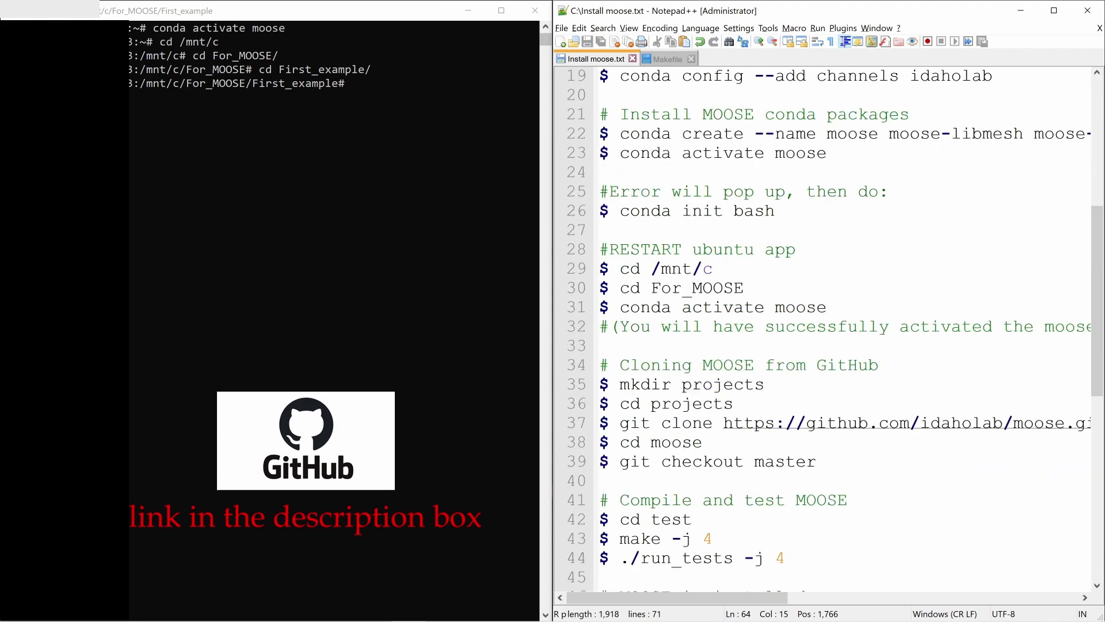
scroll(823, 328, down, 9)
click(602, 384)
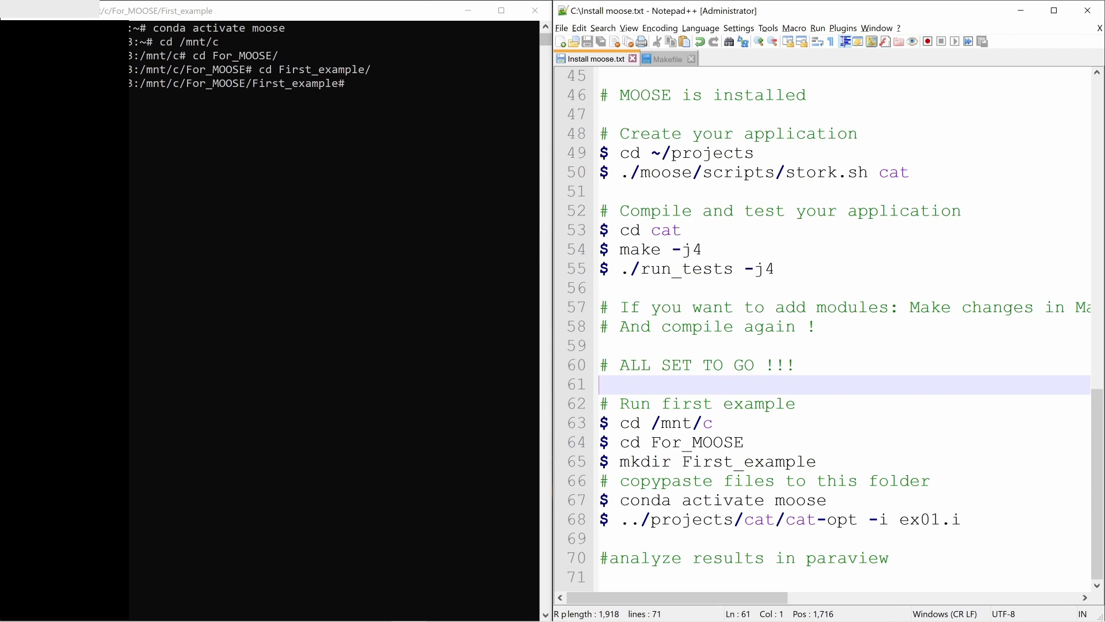
drag(619, 519, 961, 519)
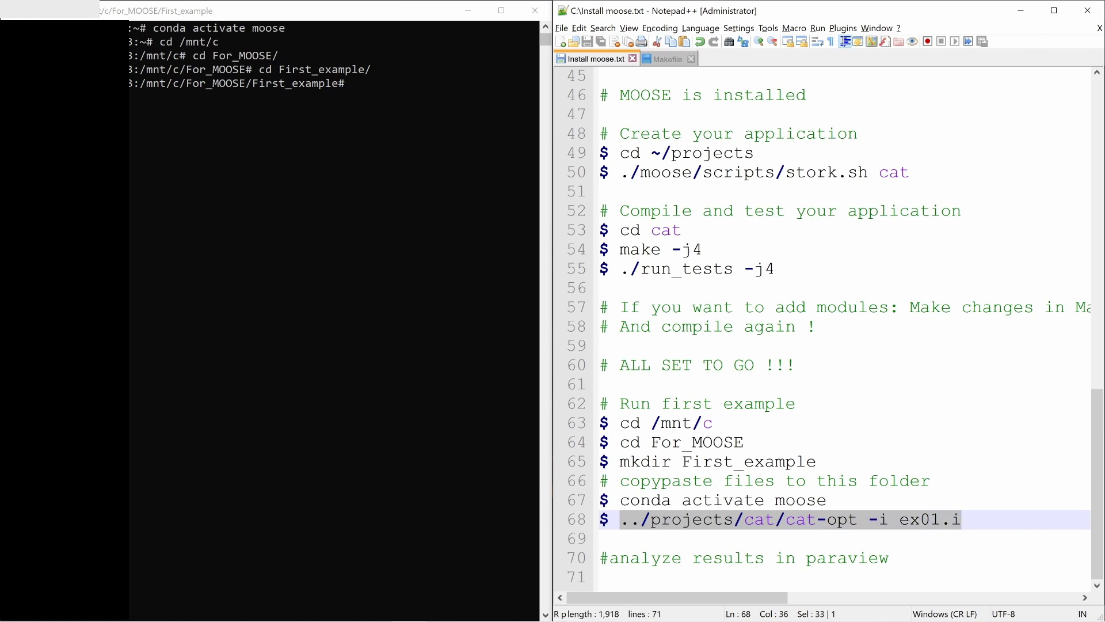
click(910, 519)
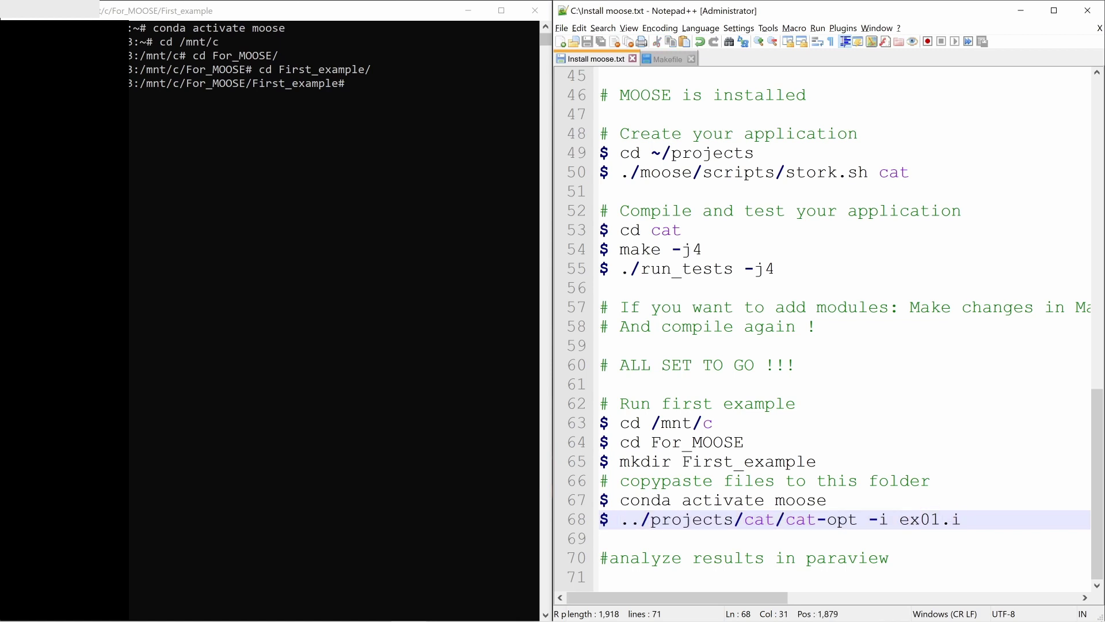
click(1020, 10)
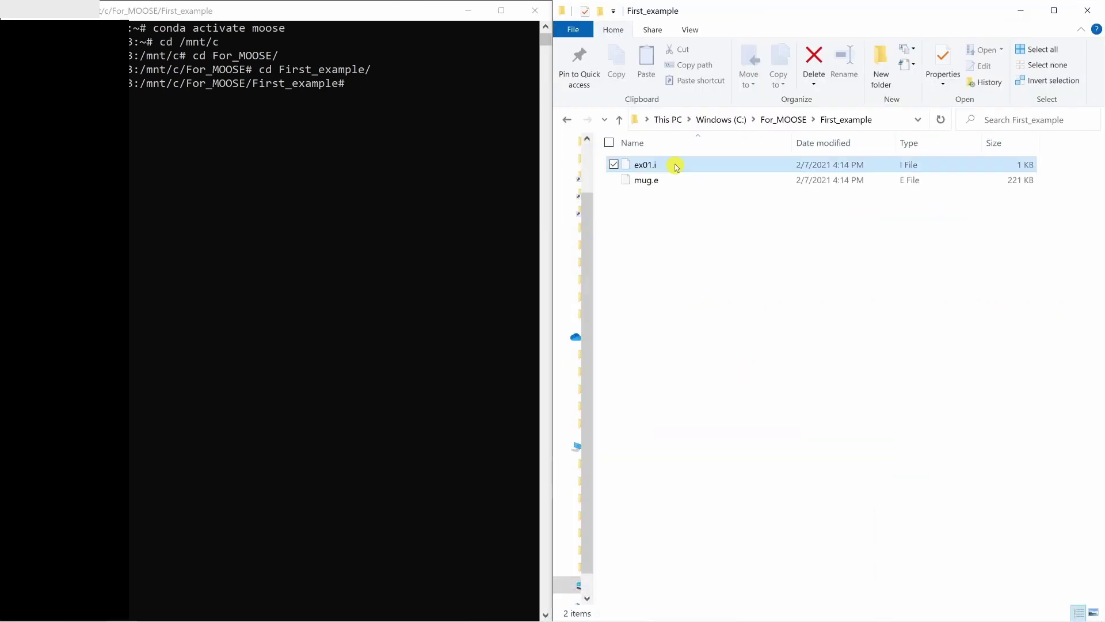
Step: Open ex01.i in Notepad++ and review its Mesh (mug.e) and Variables (diffused) blocks
right_click(675, 167)
click(510, 239)
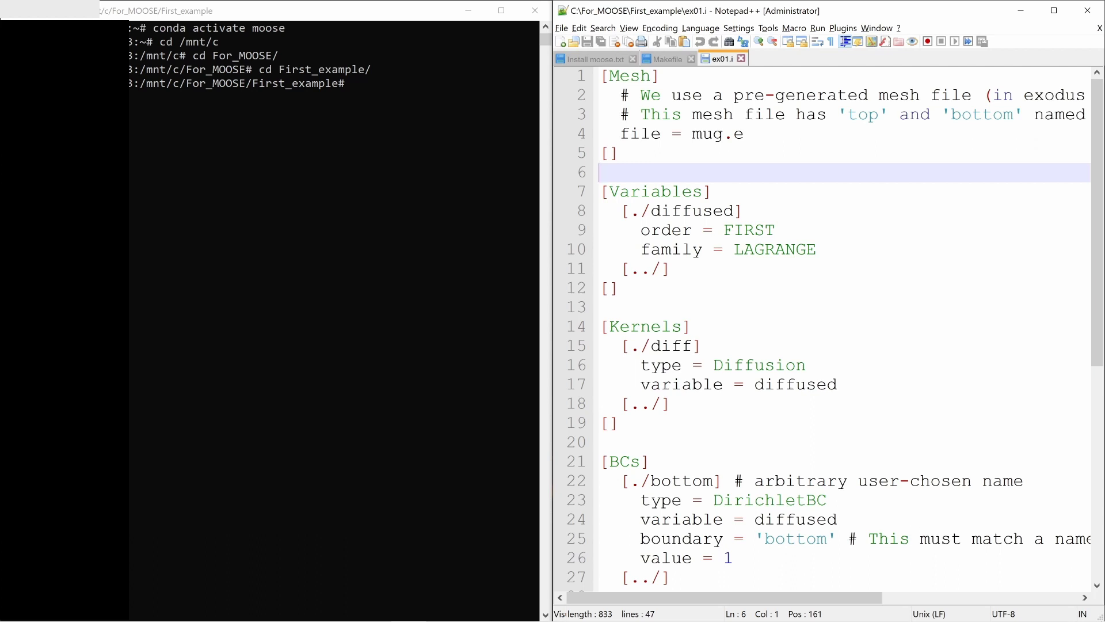
click(609, 76)
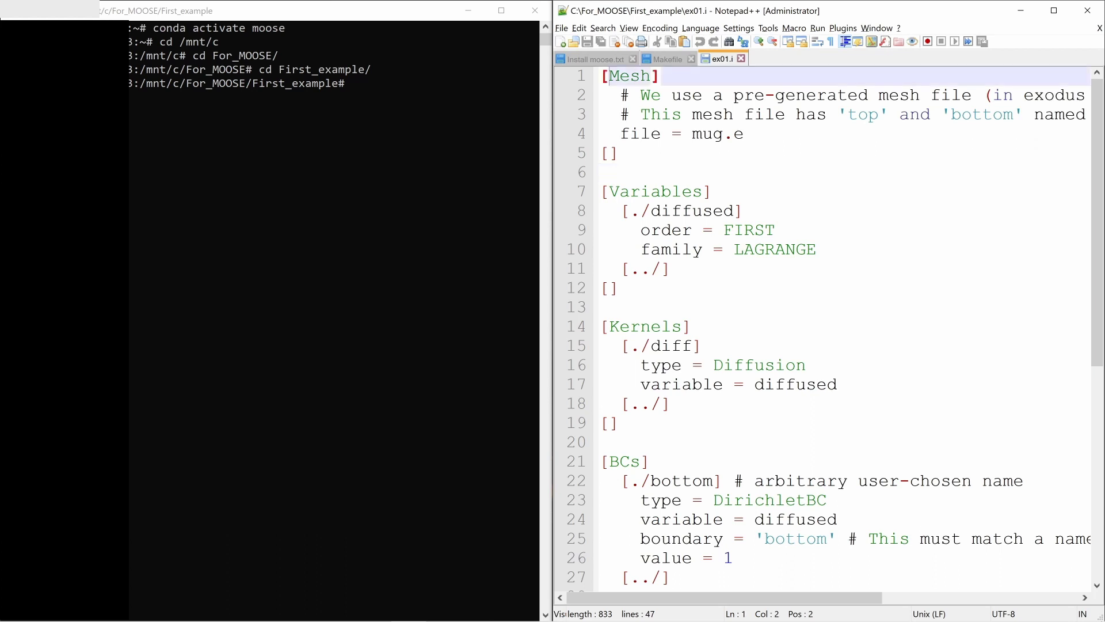
drag(692, 134, 744, 133)
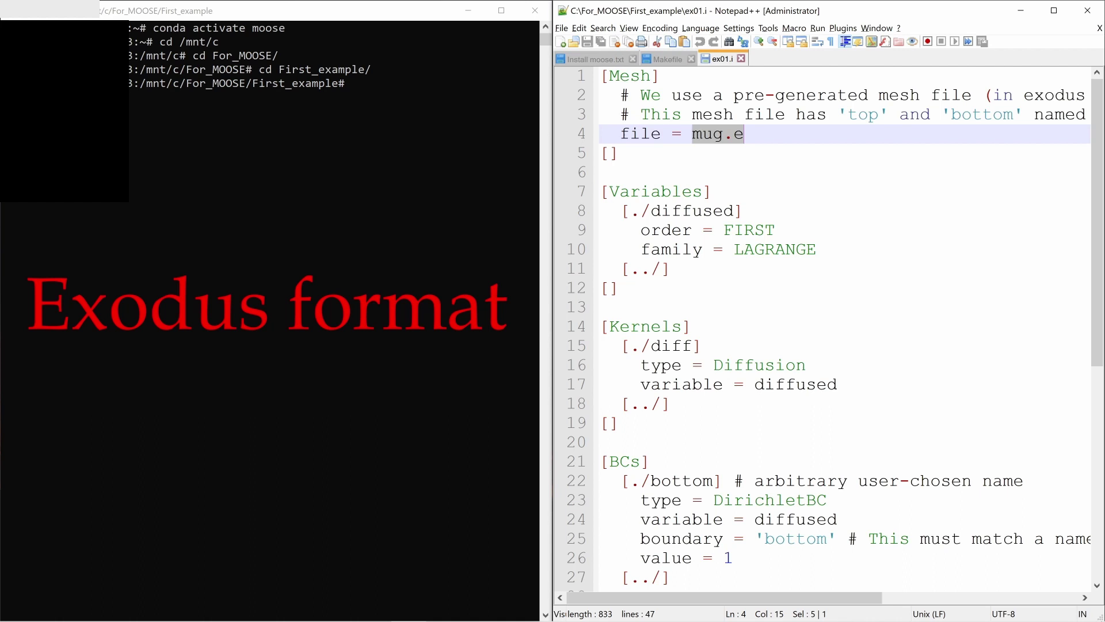
double_click(1053, 95)
click(600, 172)
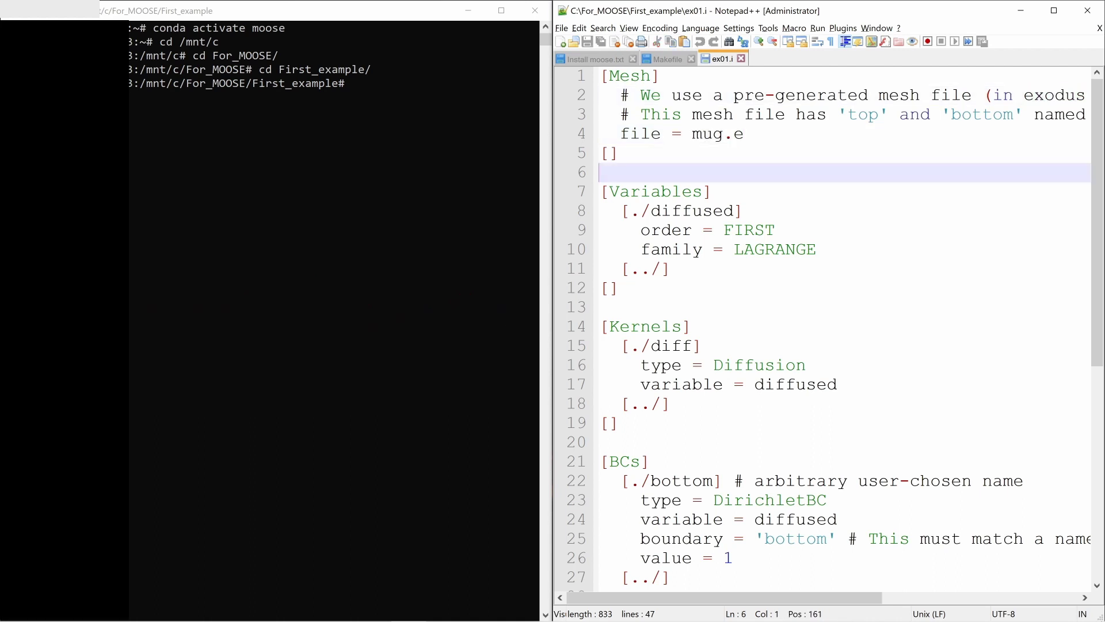
drag(610, 191, 713, 191)
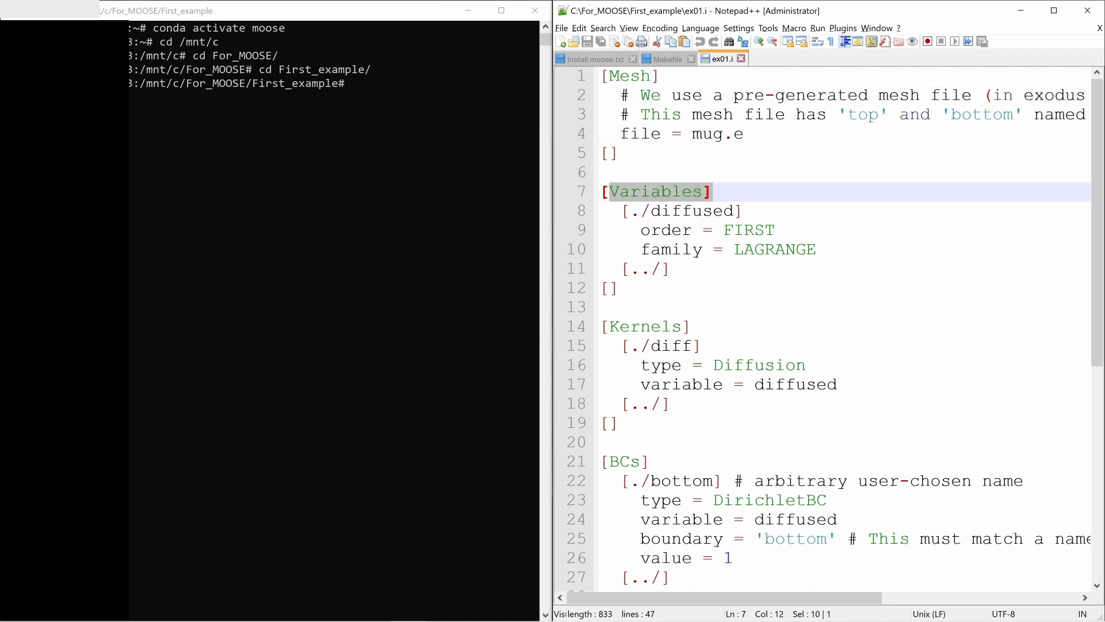
click(713, 191)
drag(651, 211, 734, 210)
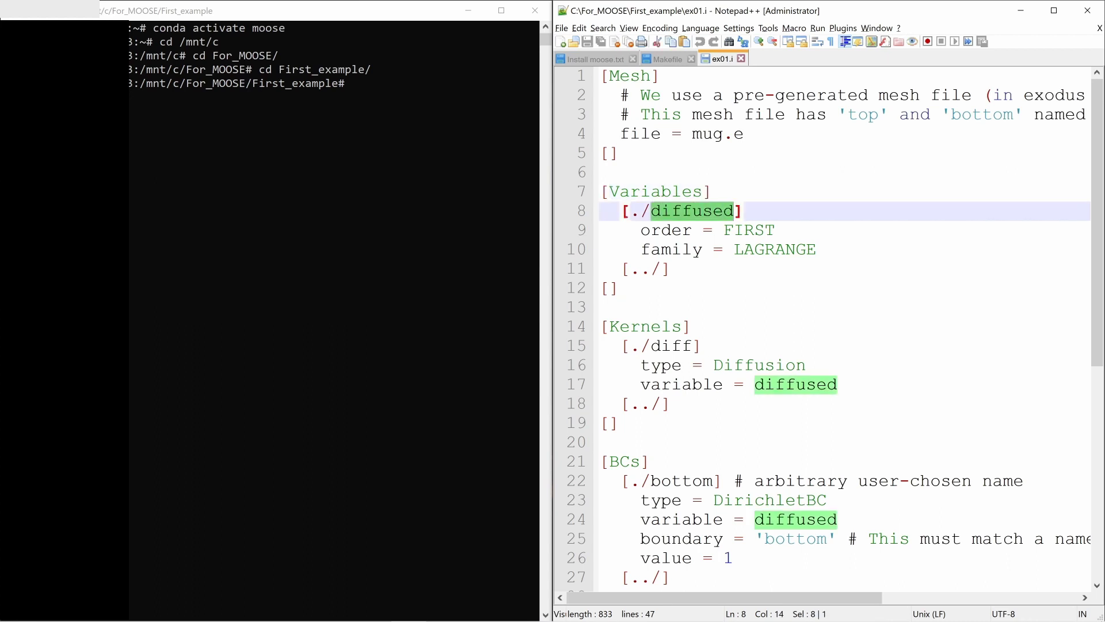
click(619, 288)
drag(692, 326, 601, 333)
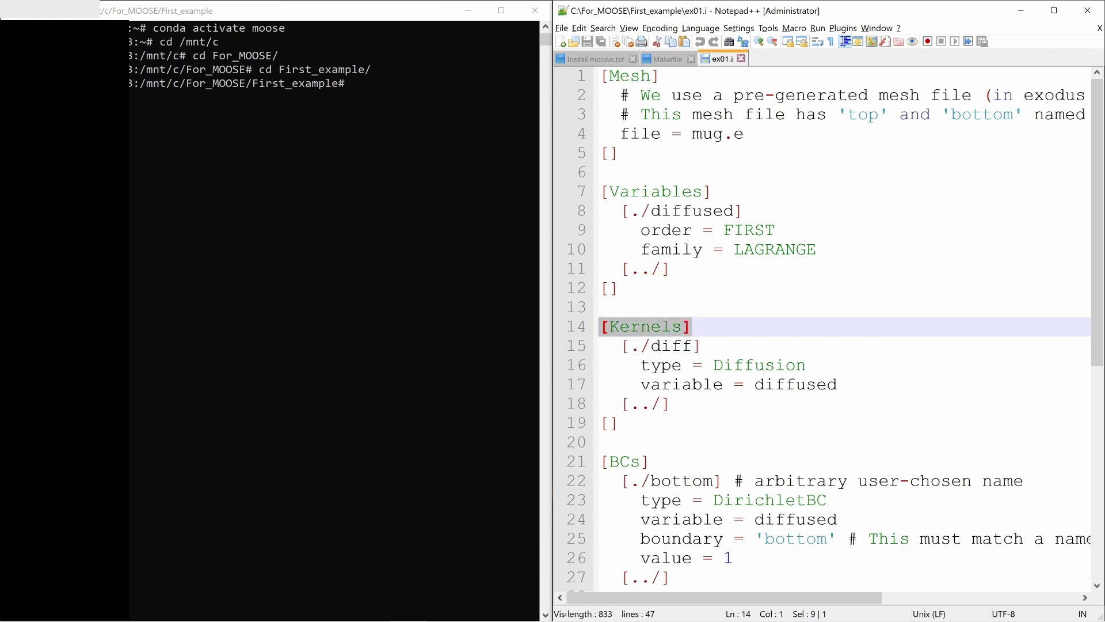
Step: Review the Diffusion kernel and the BCs block headings
scroll(834, 328, down, 2)
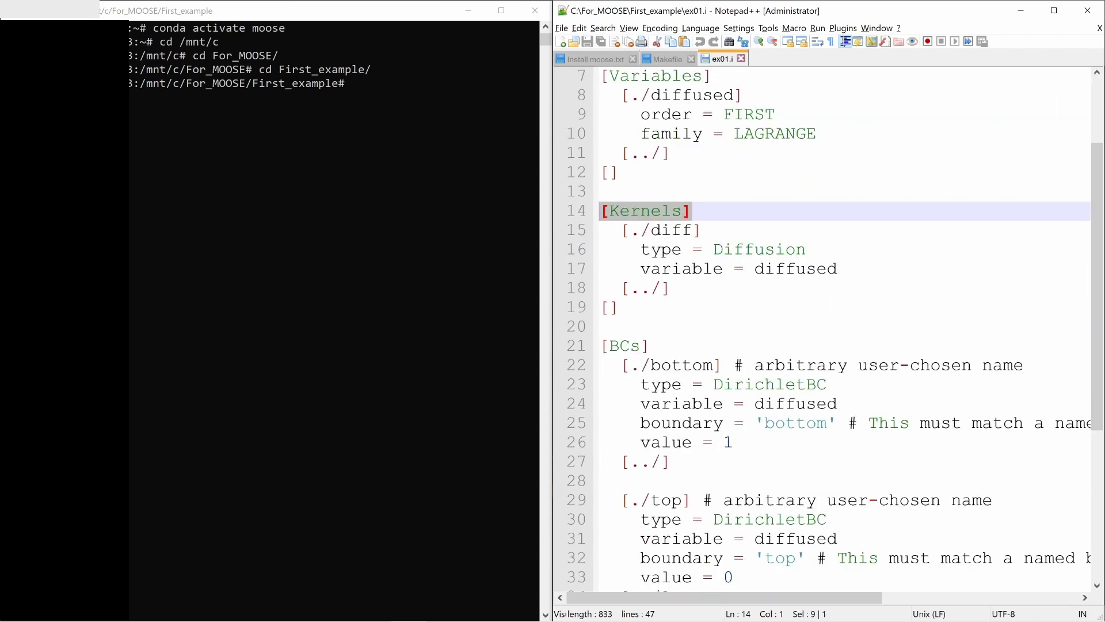
drag(713, 249, 806, 249)
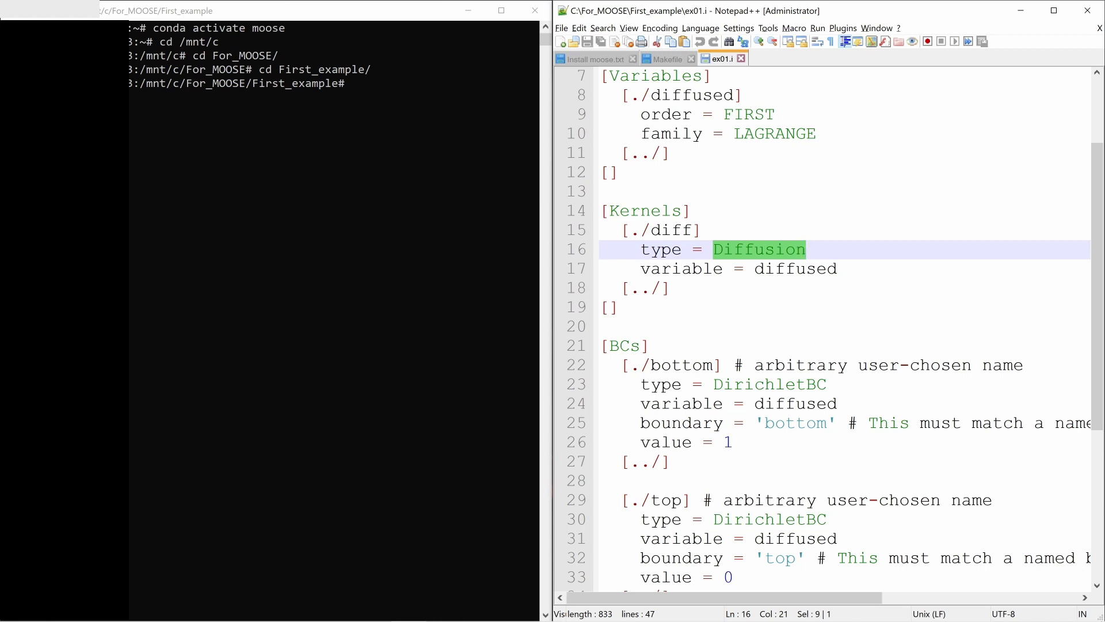
scroll(834, 329, down, 2)
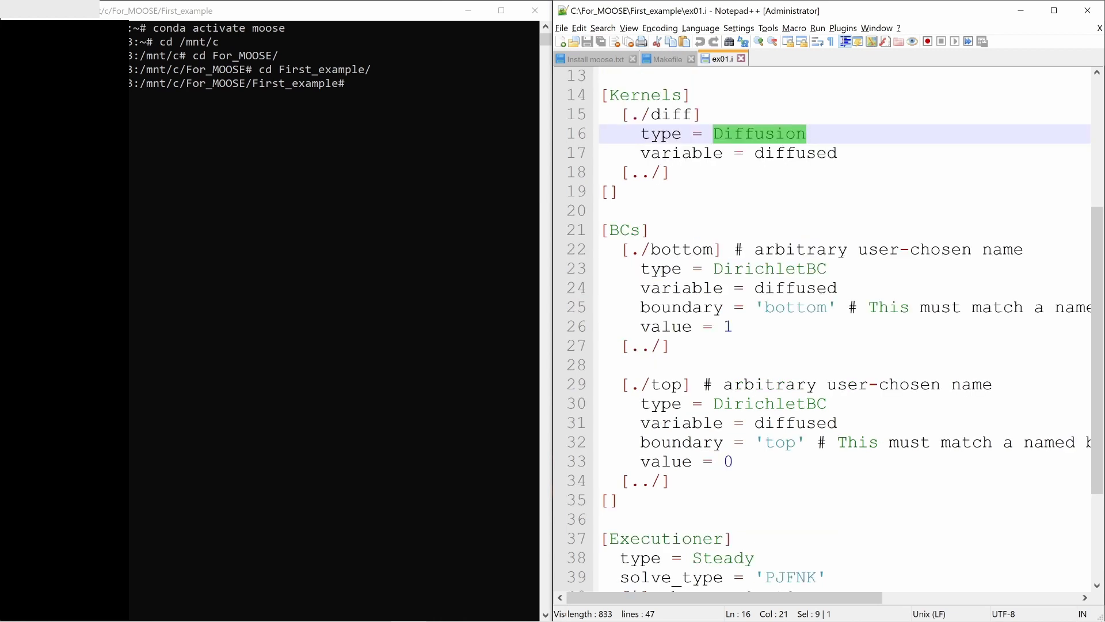
drag(649, 230, 601, 230)
click(651, 230)
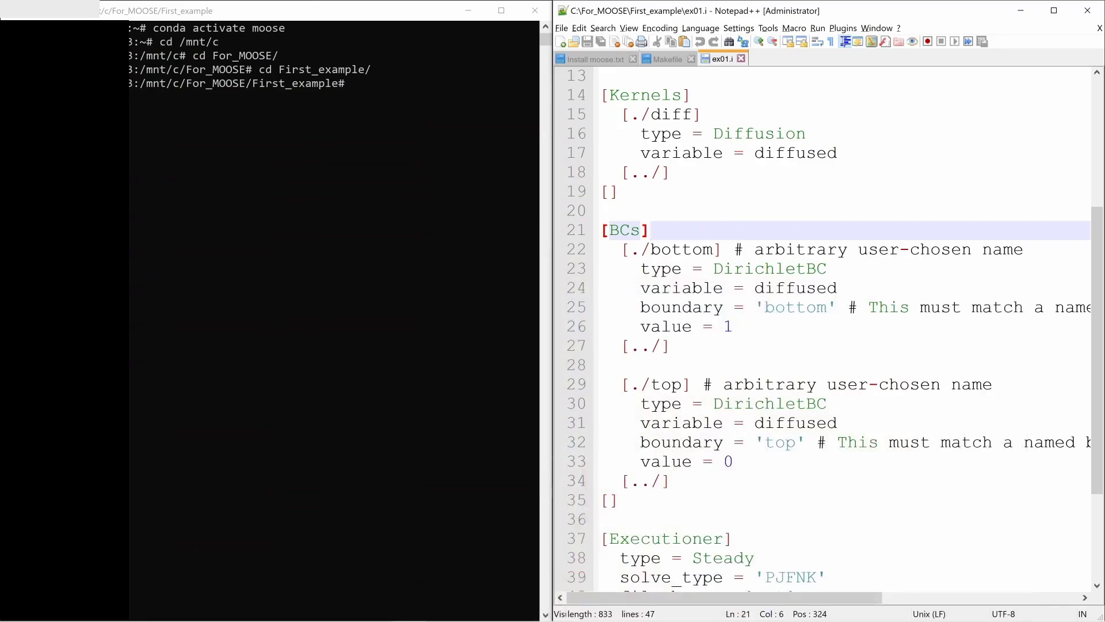
Step: Change the bottom boundary value to 10 and the top boundary value to 5
double_click(677, 249)
click(732, 327)
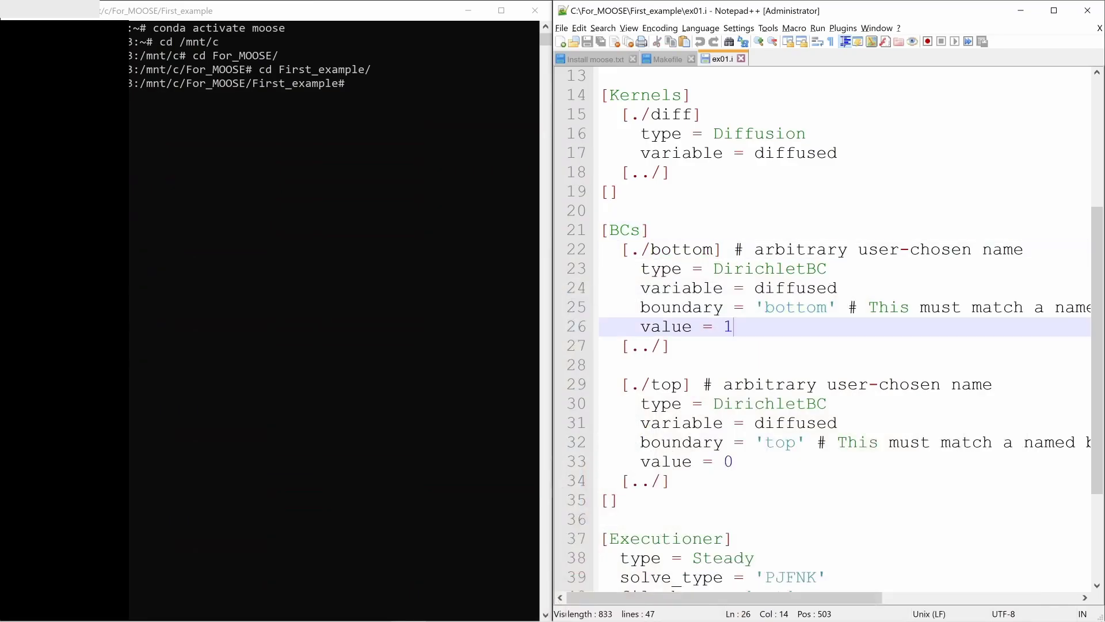
text(0)
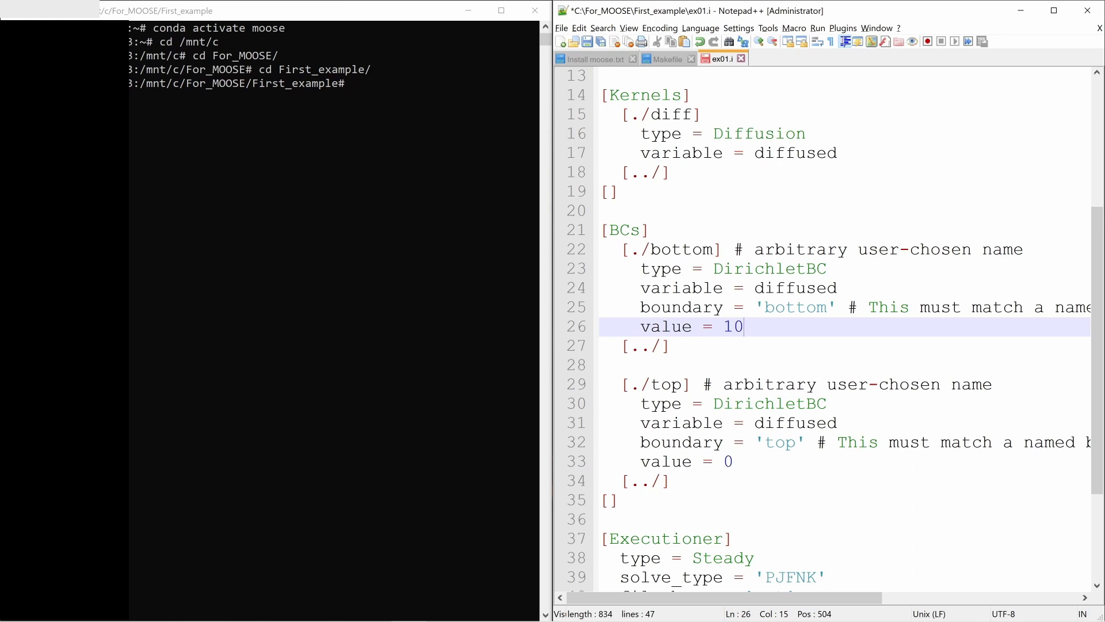
click(733, 461)
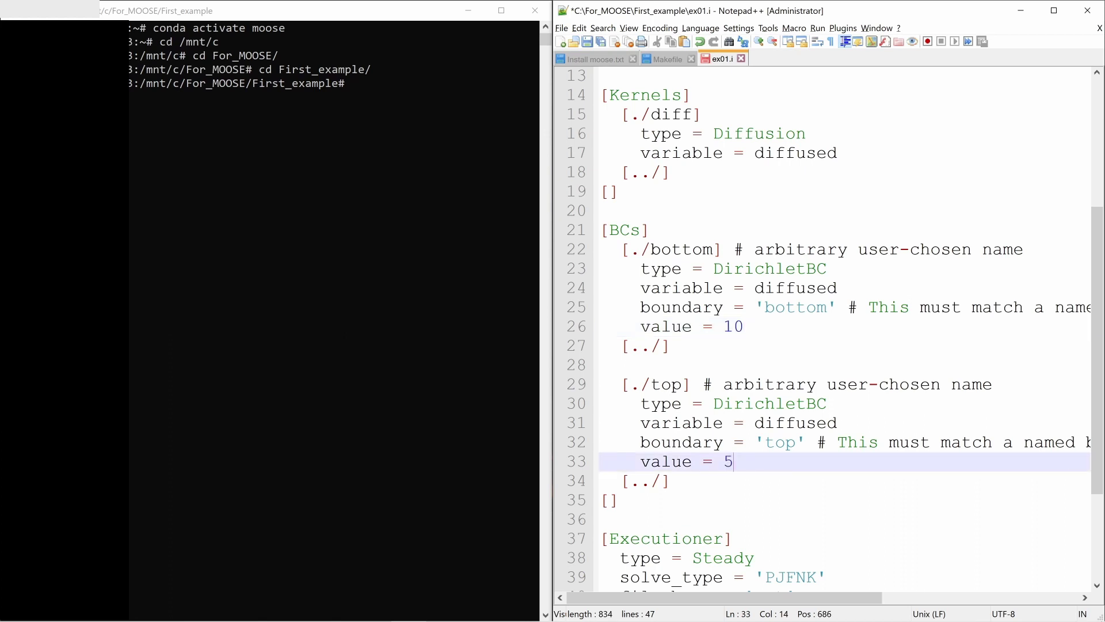
double_click(666, 384)
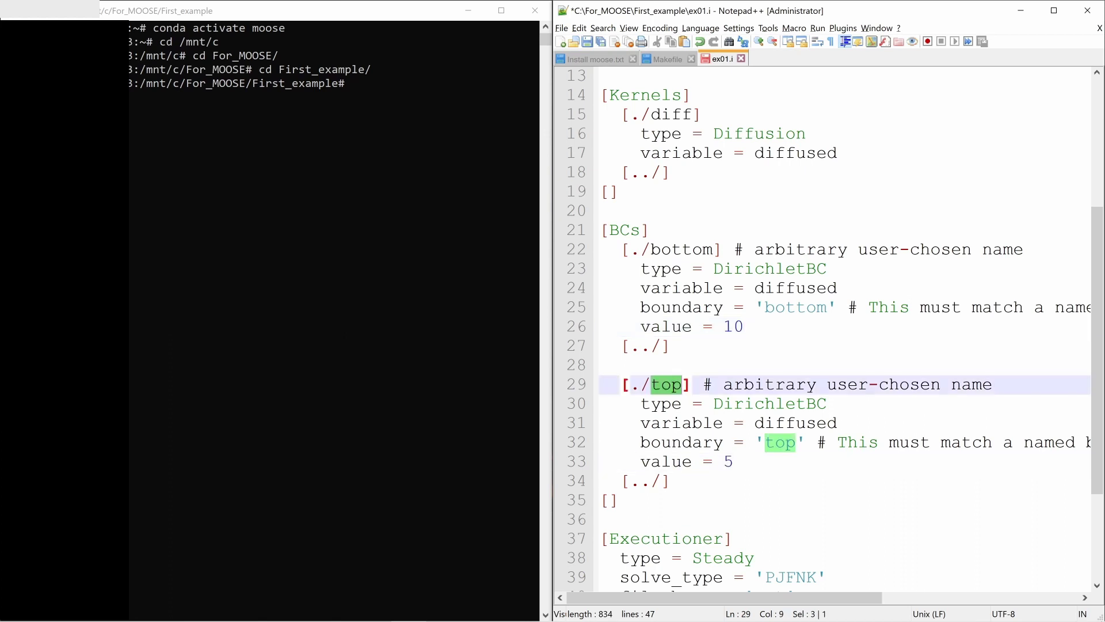
double_click(682, 249)
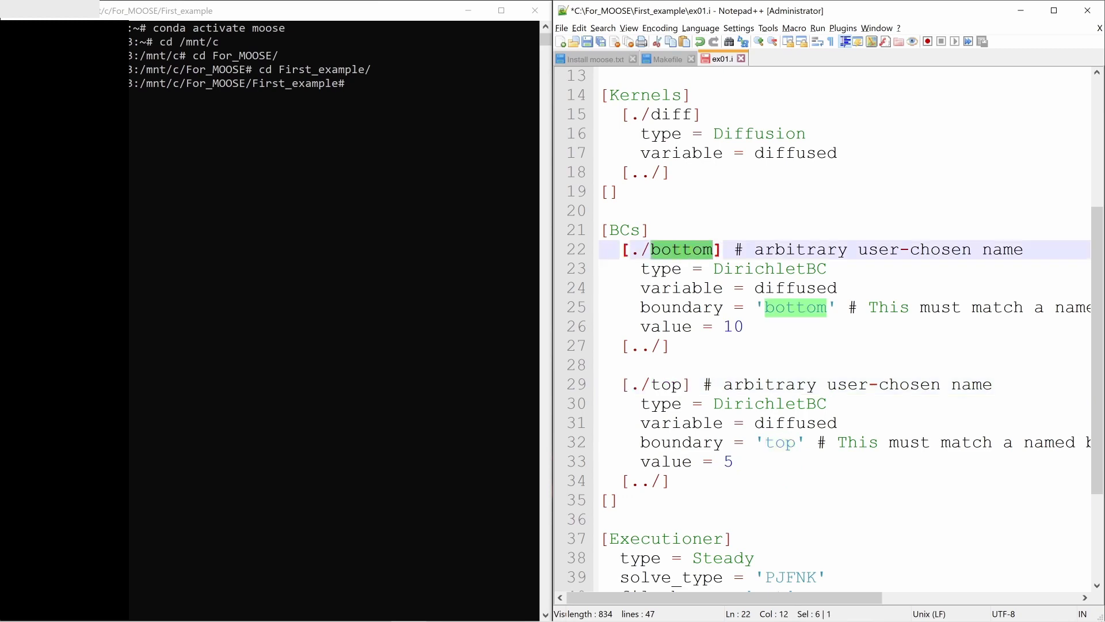
scroll(823, 329, up, 4)
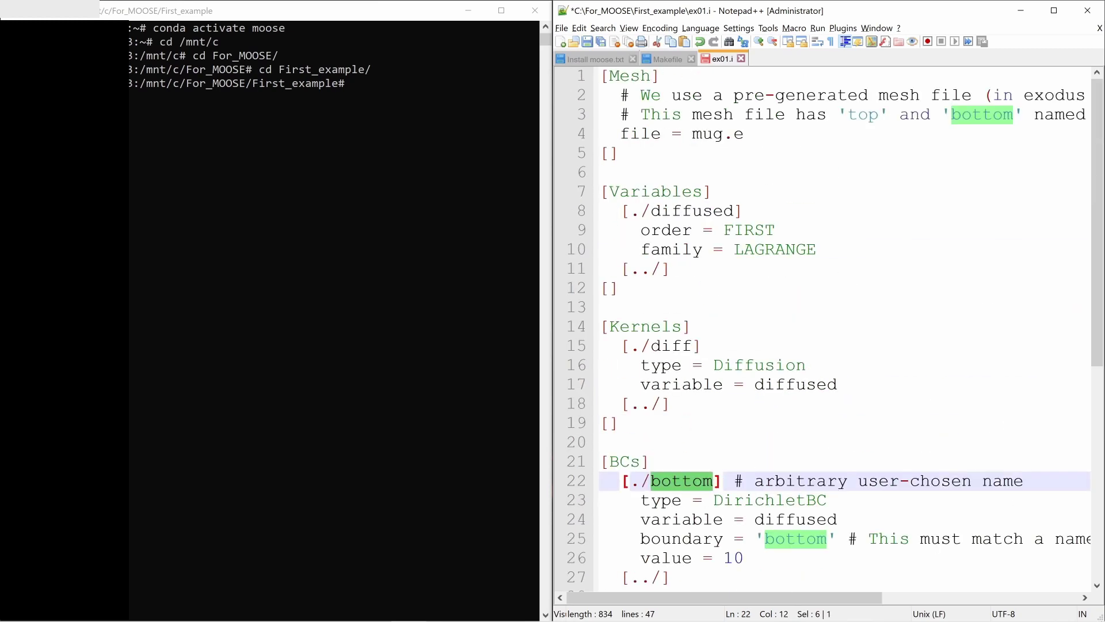
drag(641, 114, 1023, 114)
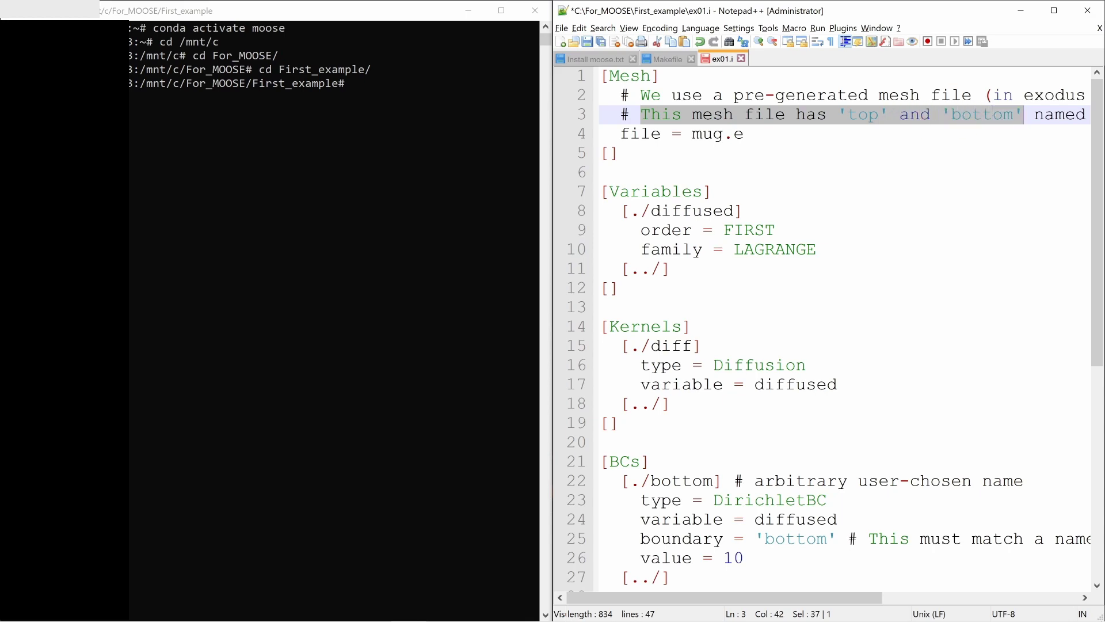
scroll(823, 328, down, 7)
click(633, 365)
Step: Save ex01.i and review the Steady executioner and exodus = true output
drag(734, 384, 600, 383)
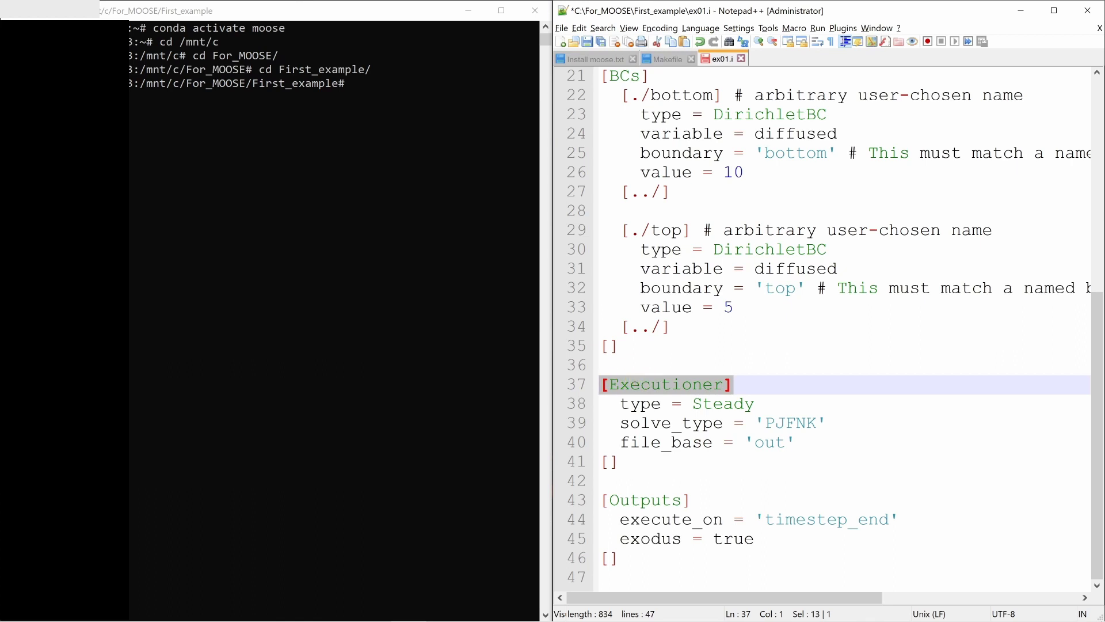
double_click(723, 403)
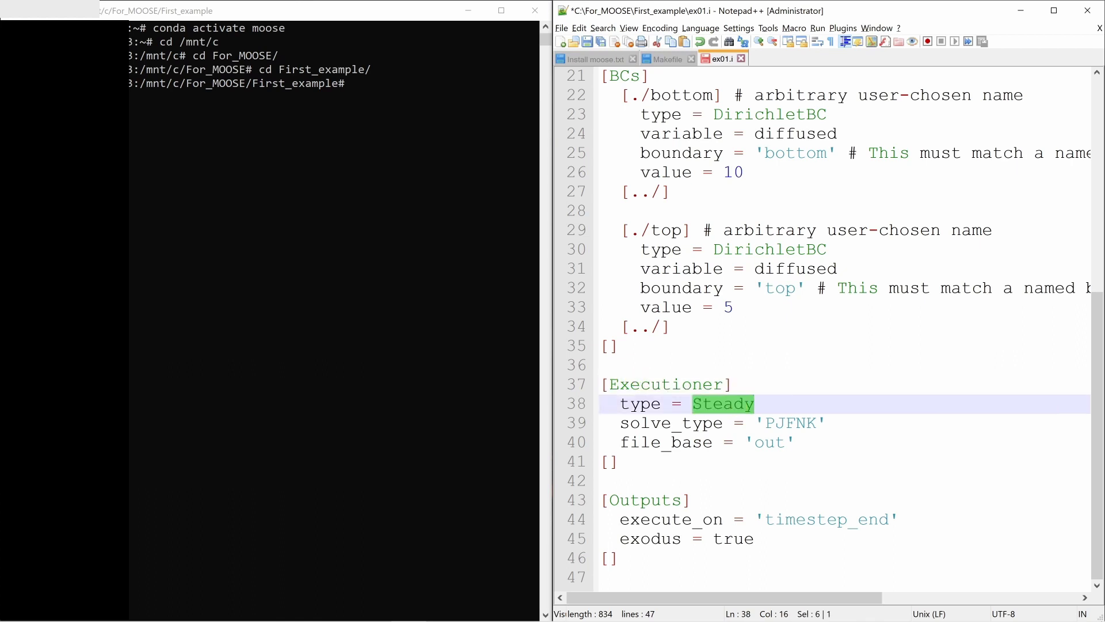
key(ctrl+s)
drag(691, 501, 576, 502)
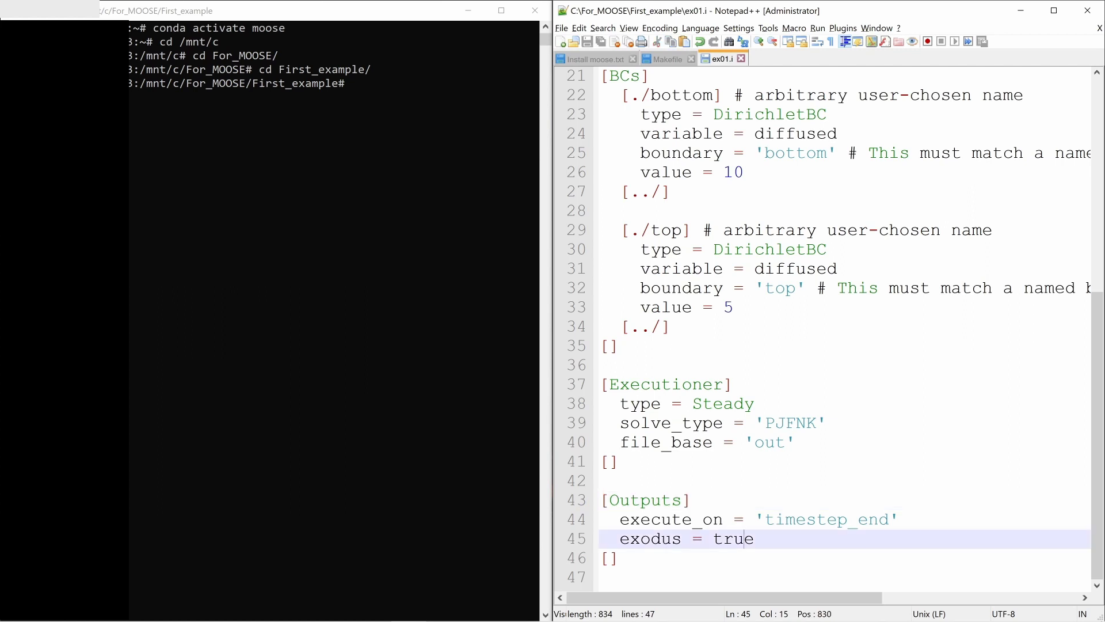
double_click(733, 538)
click(601, 481)
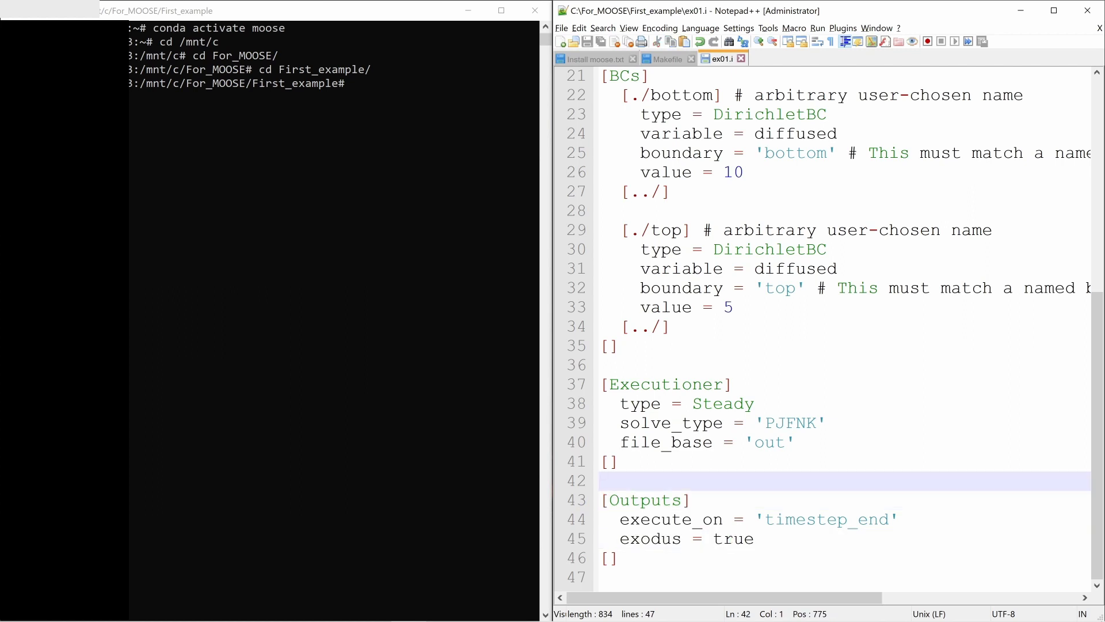
Step: Copy '../projects/cat/cat-opt -i ex01.i' from the notes and run it in the terminal
key(ctrl+Tab)
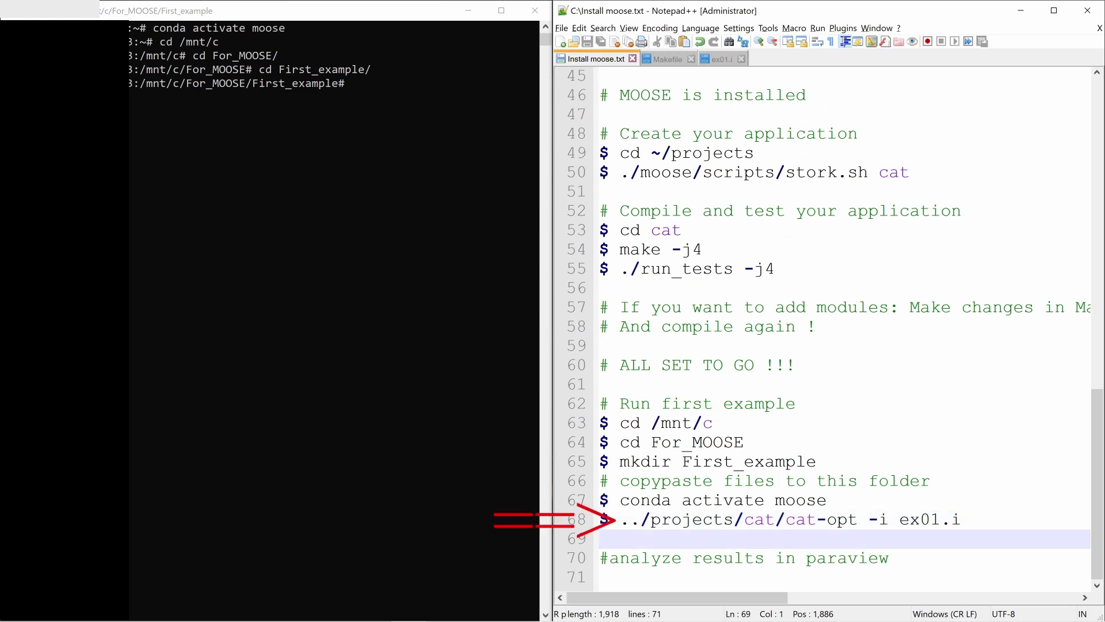
drag(620, 519, 858, 519)
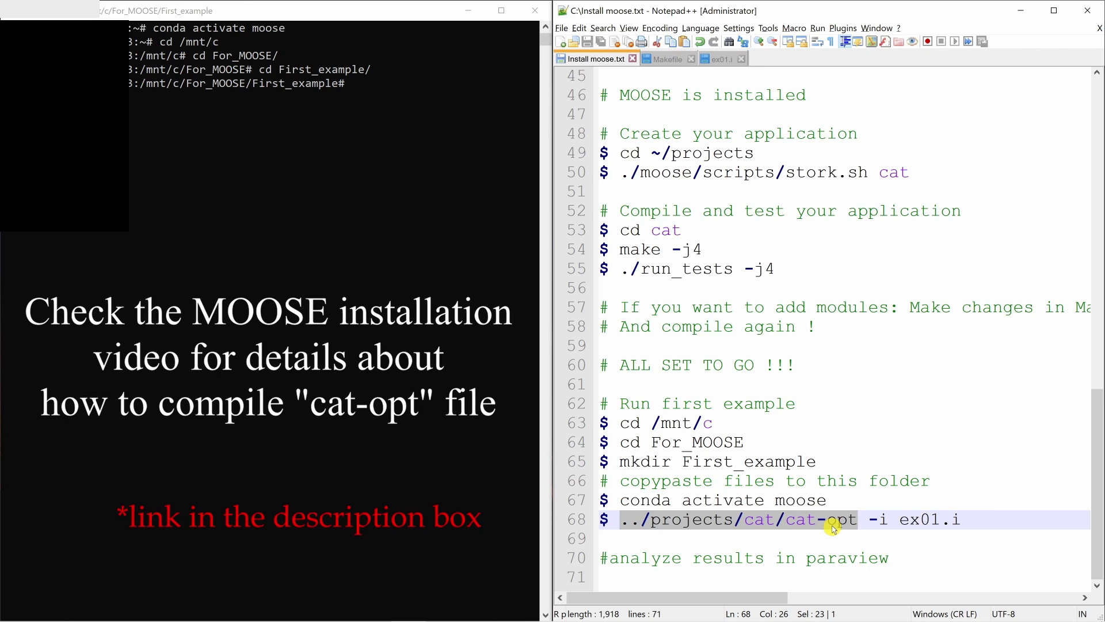
key(Right)
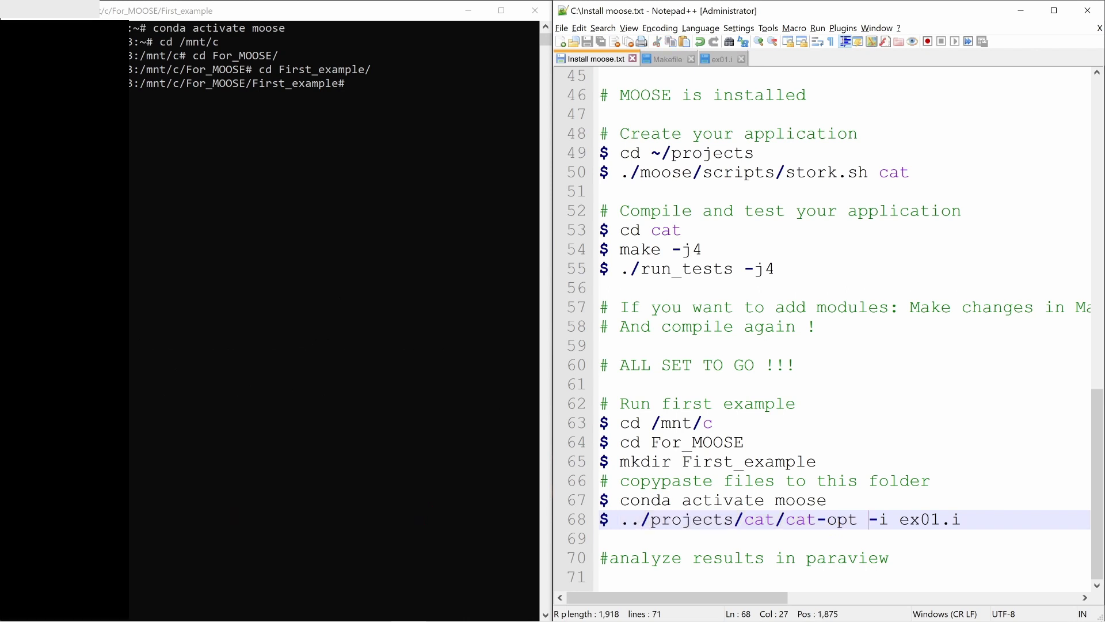
drag(620, 520, 961, 519)
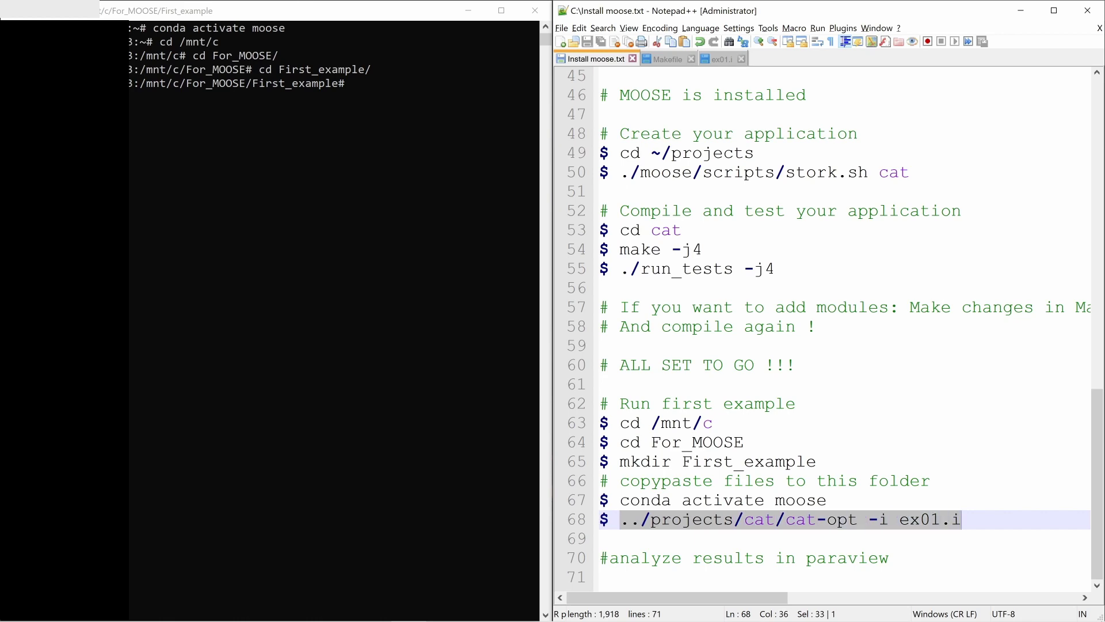
key(ctrl+c)
click(296, 338)
right_click(304, 316)
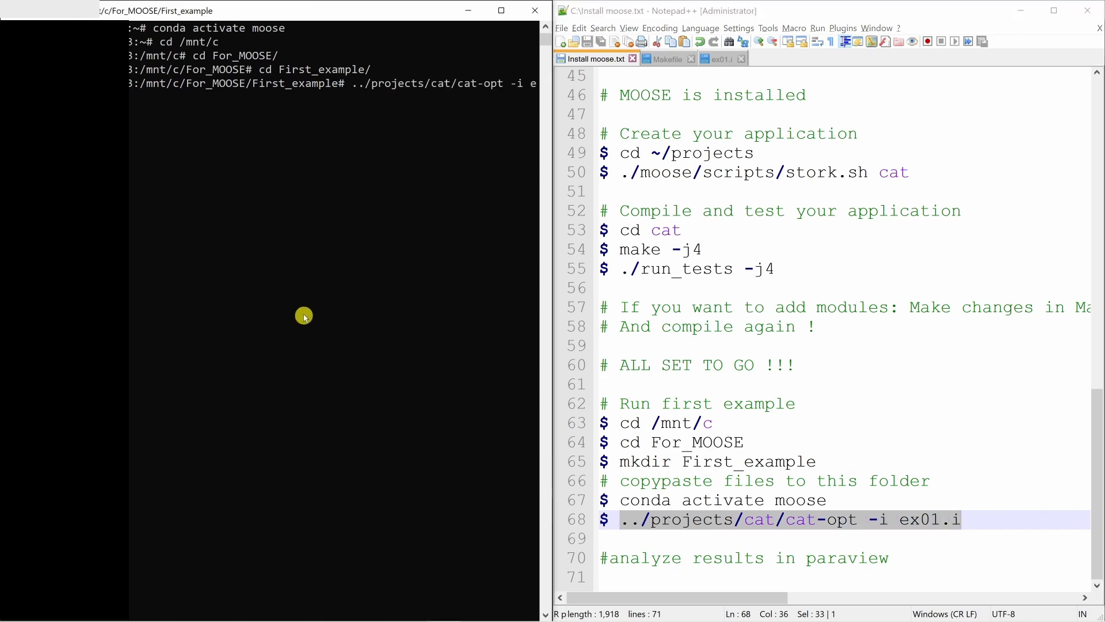
key(Return)
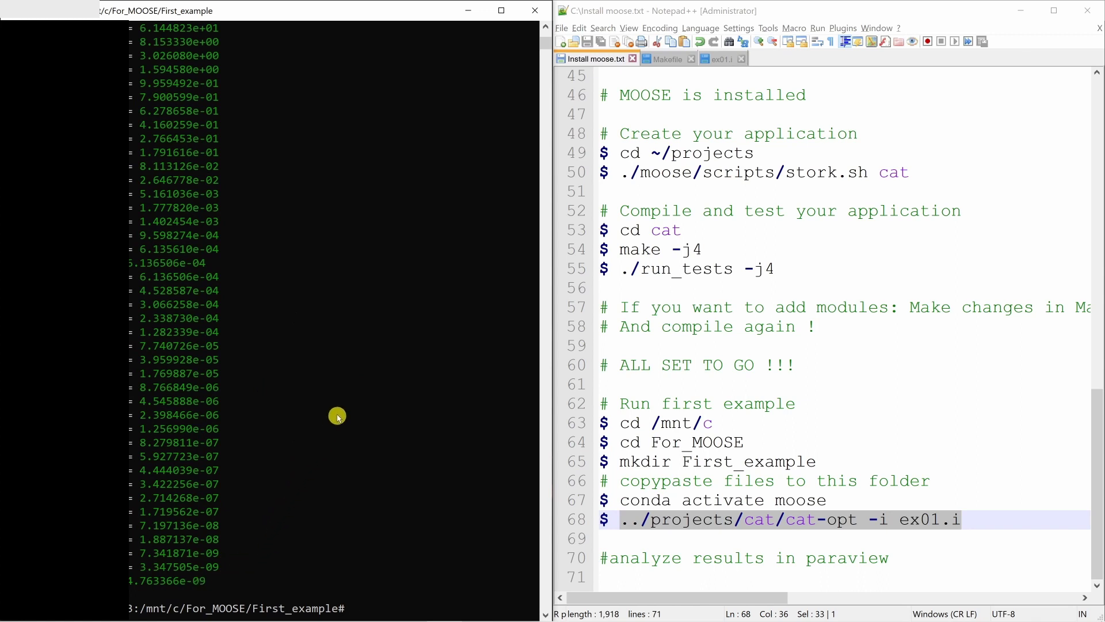
Step: Open ex01_out.e from First_example so it launches ParaView 5.9.0
mouse_move(134, 607)
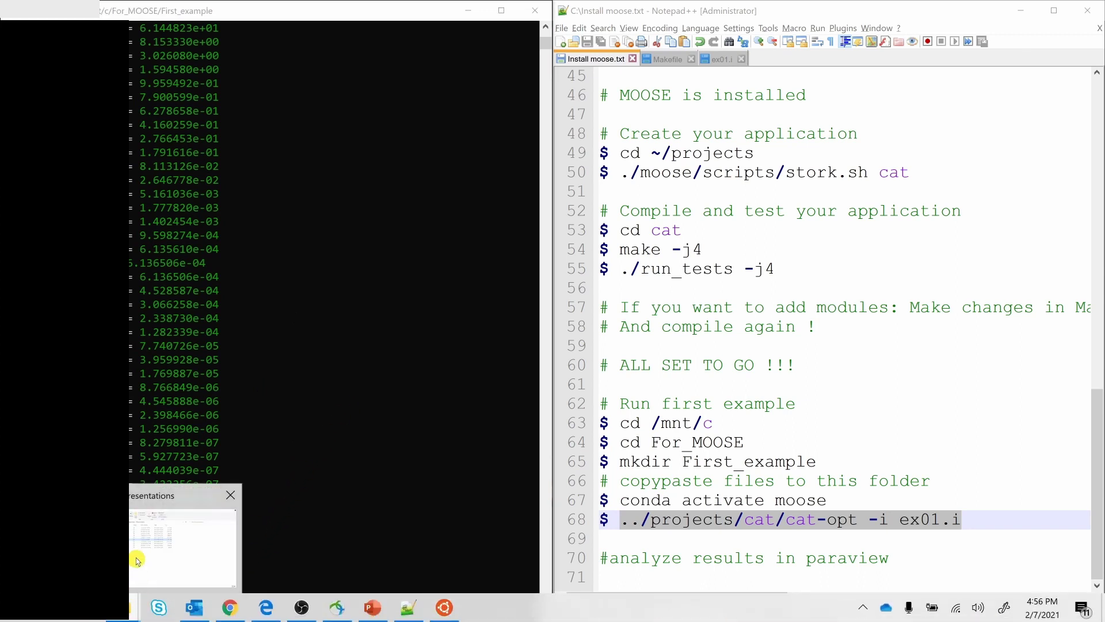
click(137, 561)
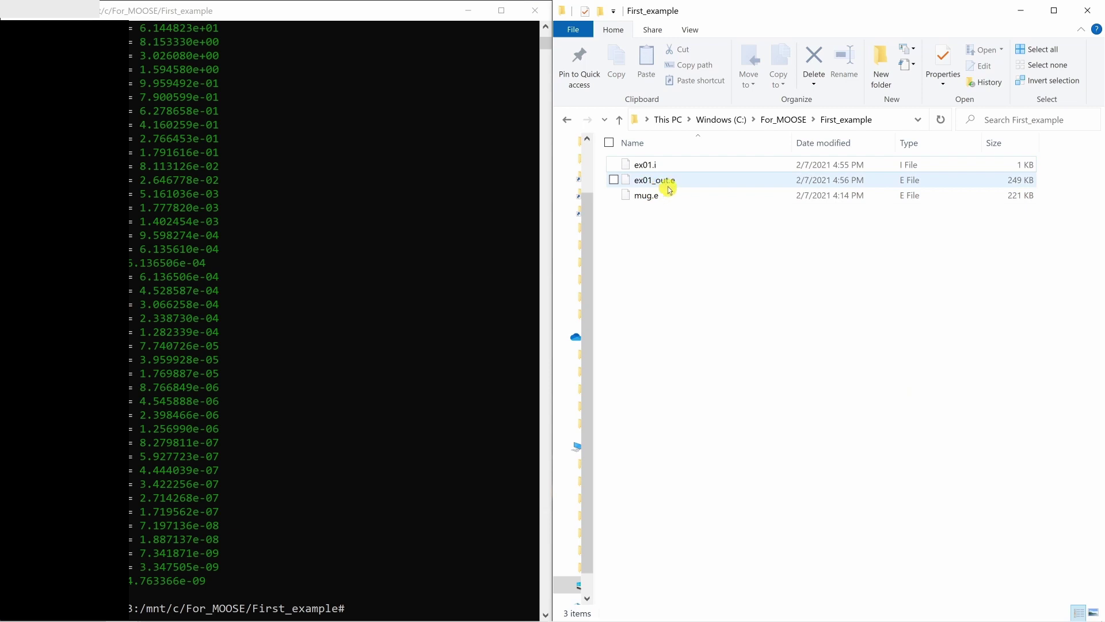
click(650, 187)
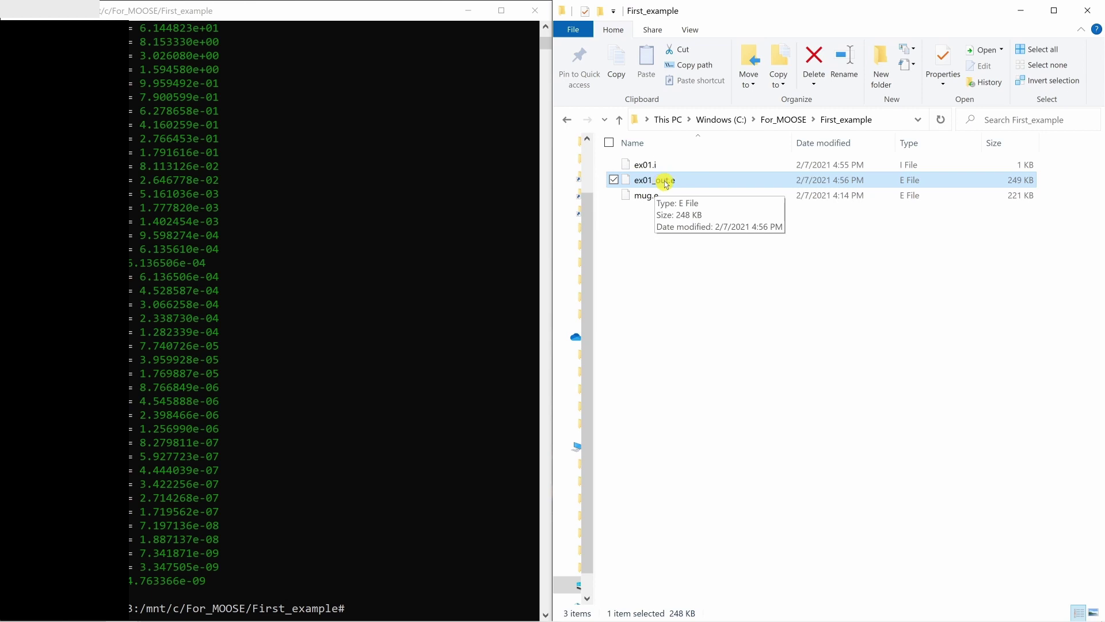
double_click(665, 183)
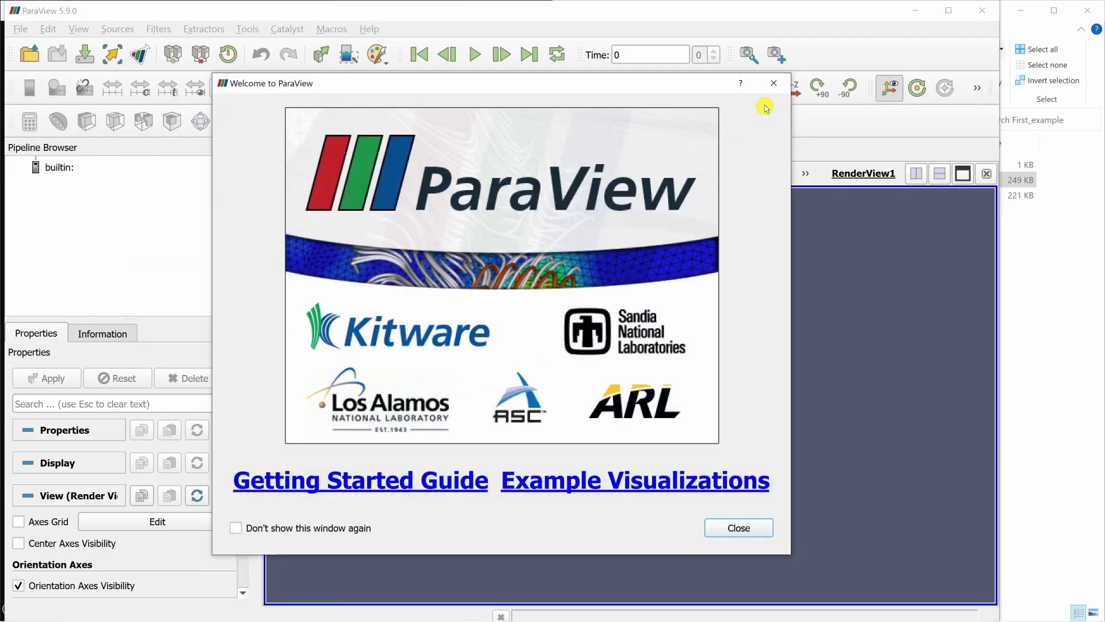
Step: Load ex01_out.e into the ParaView pipeline and apply it to show the mug
click(773, 83)
click(1057, 286)
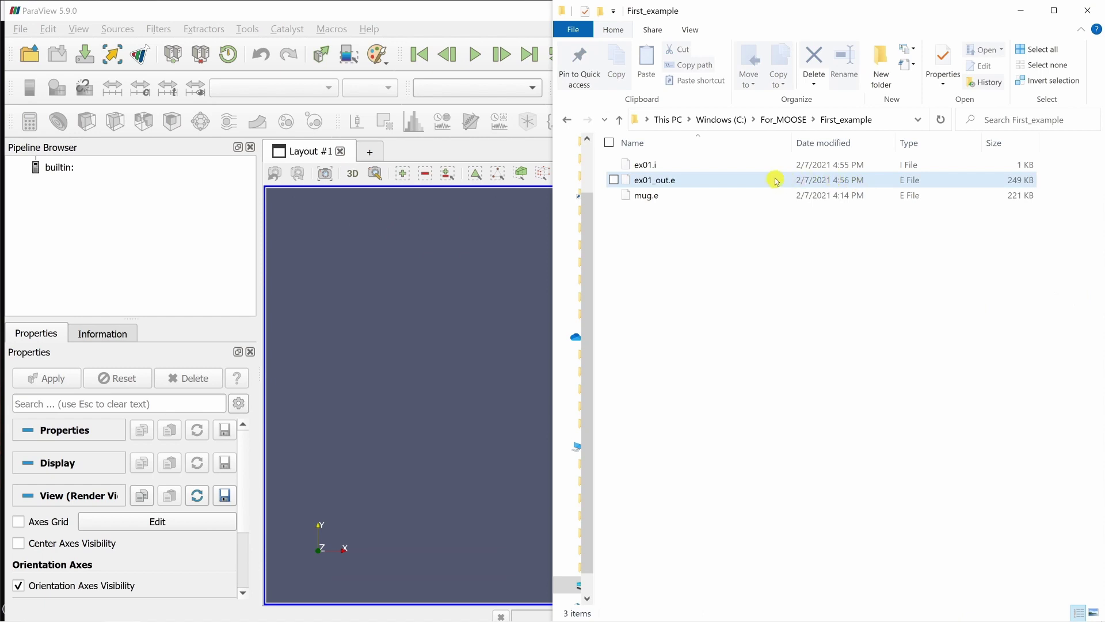
drag(657, 181, 167, 244)
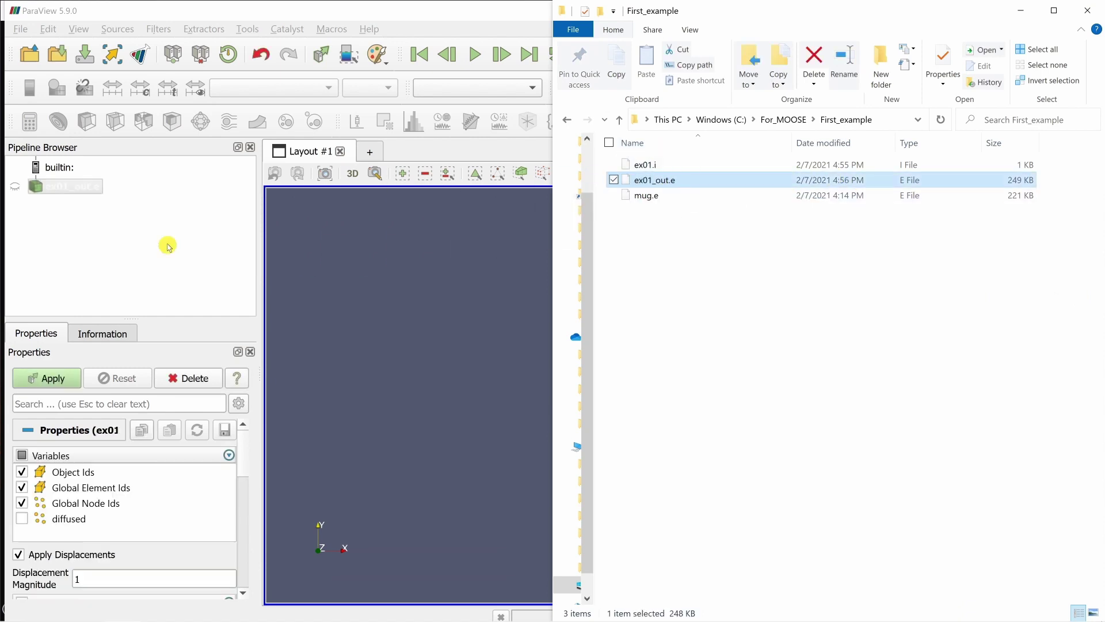
click(16, 187)
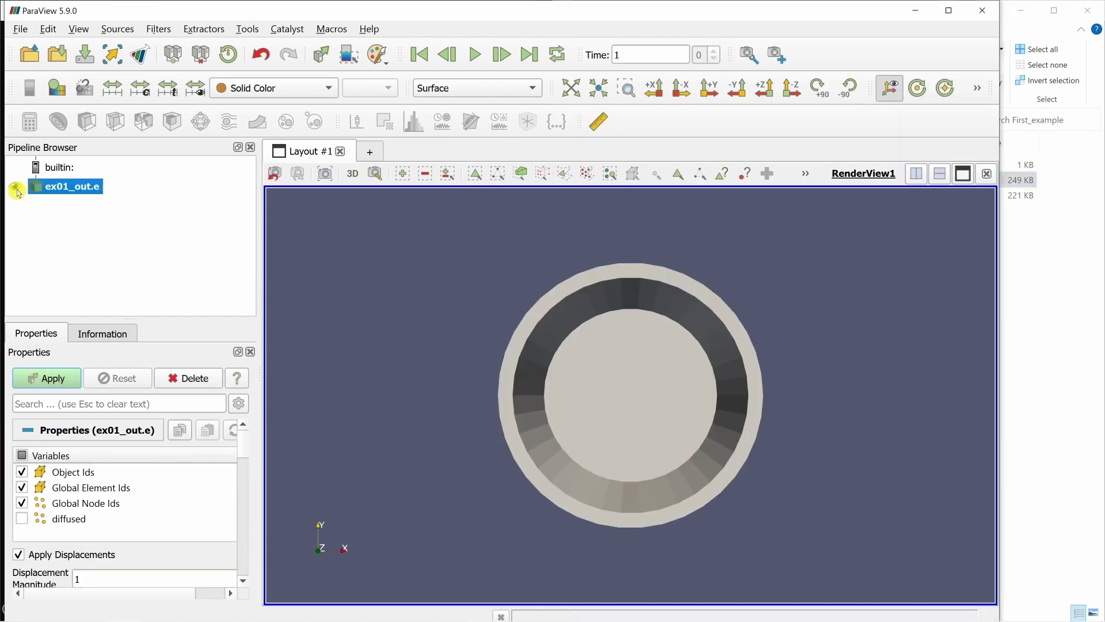
drag(711, 528, 628, 374)
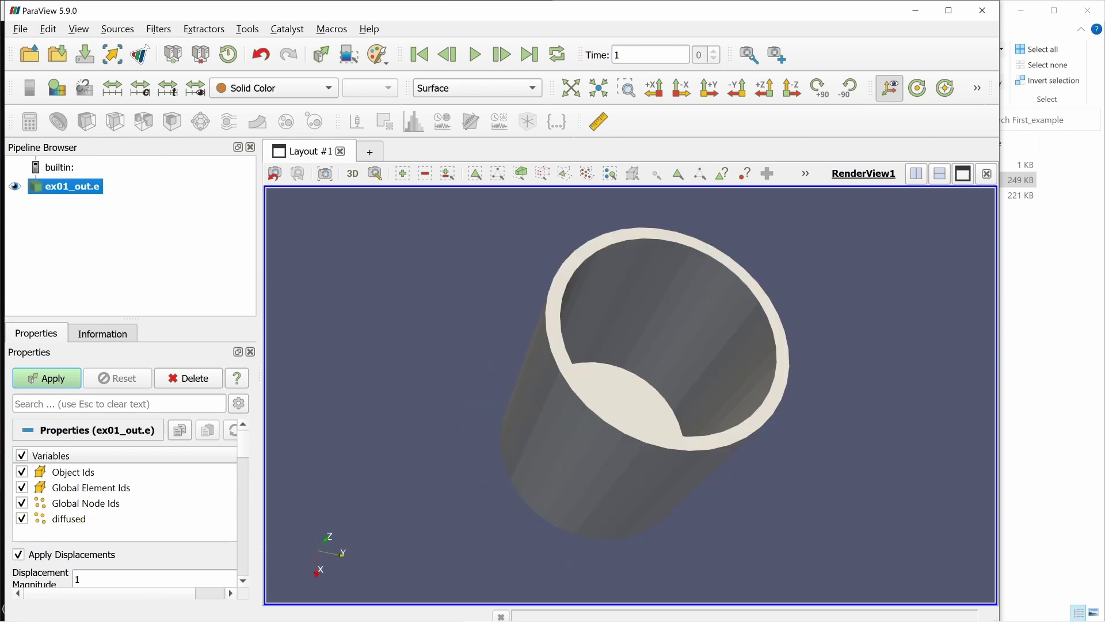
click(50, 378)
Step: Colour the mug by 'diffused' and orbit it to inspect base and top
click(331, 91)
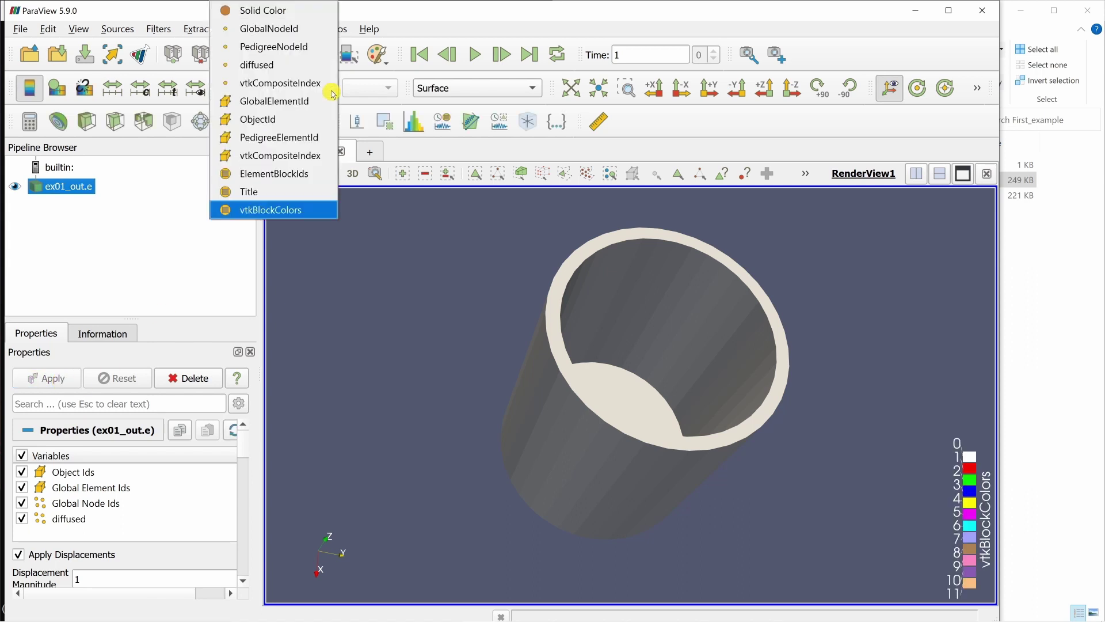
click(270, 65)
drag(656, 395, 501, 380)
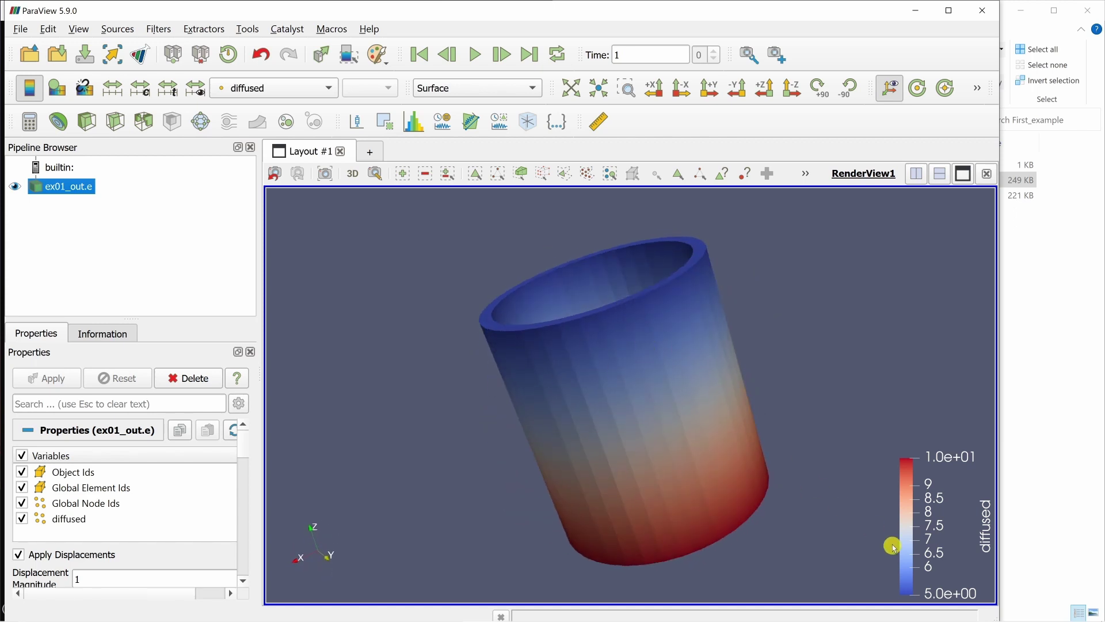
drag(731, 540, 728, 491)
drag(792, 419, 821, 313)
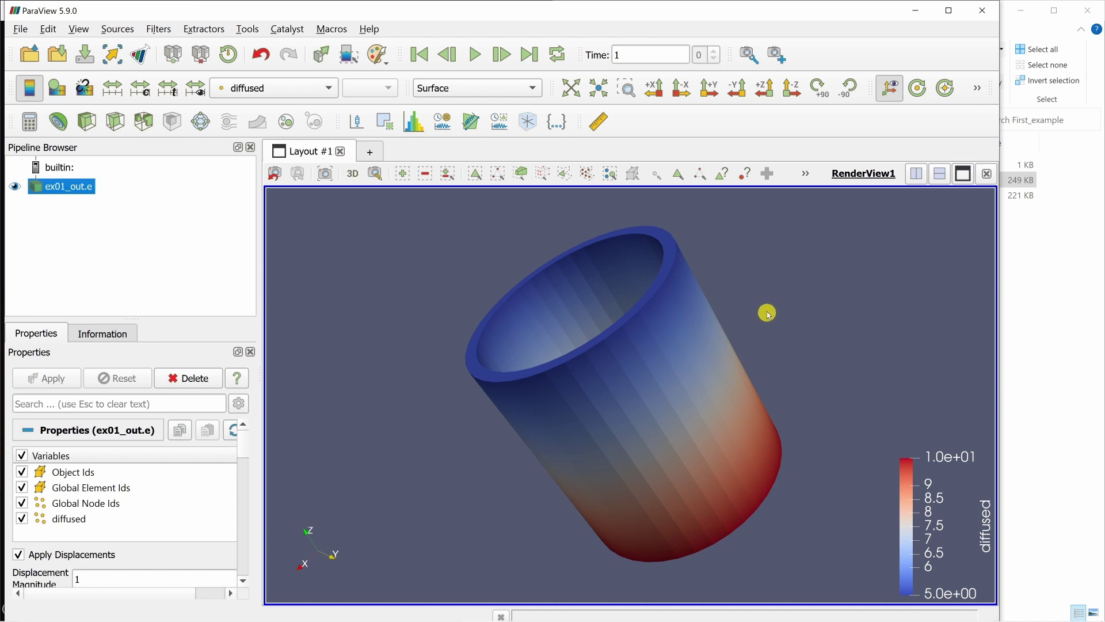
key(alt+Tab)
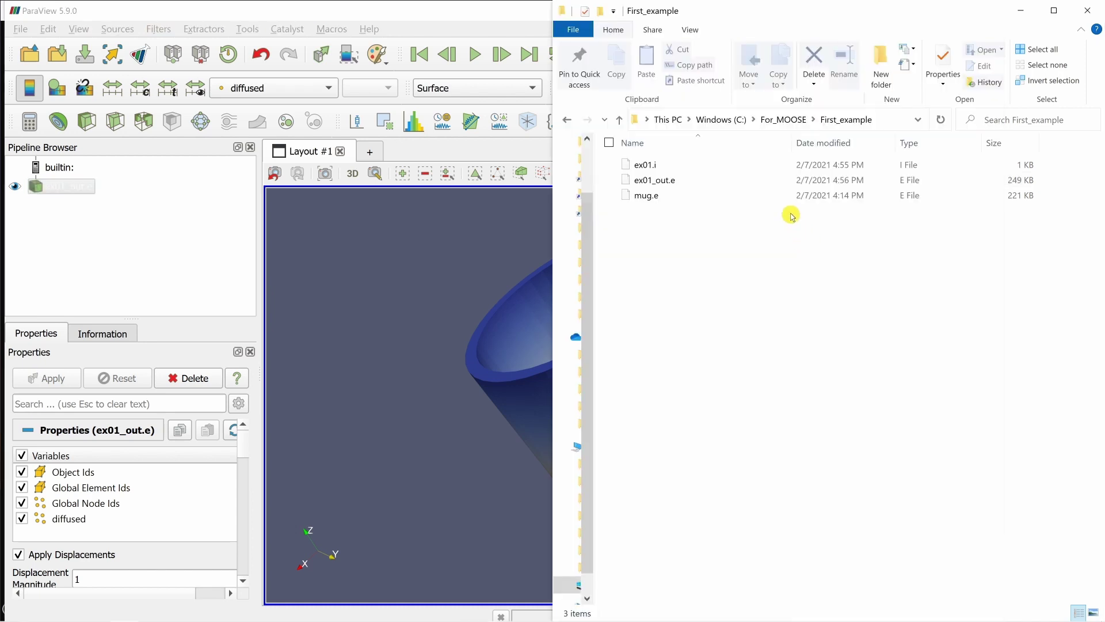
Step: Browse to projects > moose > examples and open the ex02_kernel folder
click(780, 121)
double_click(665, 180)
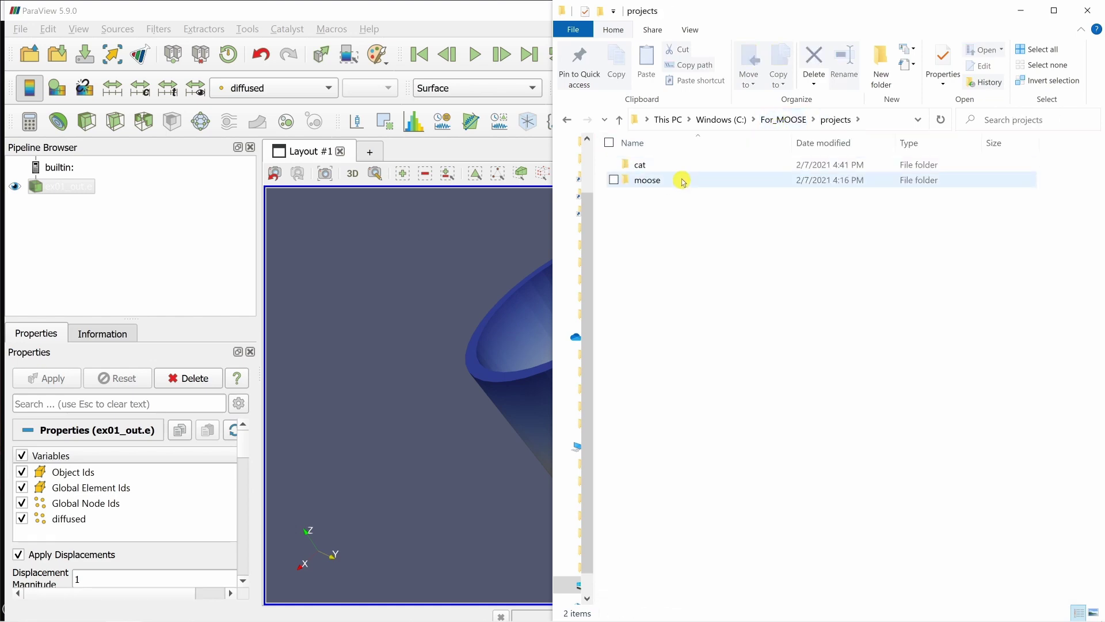
double_click(683, 180)
double_click(672, 226)
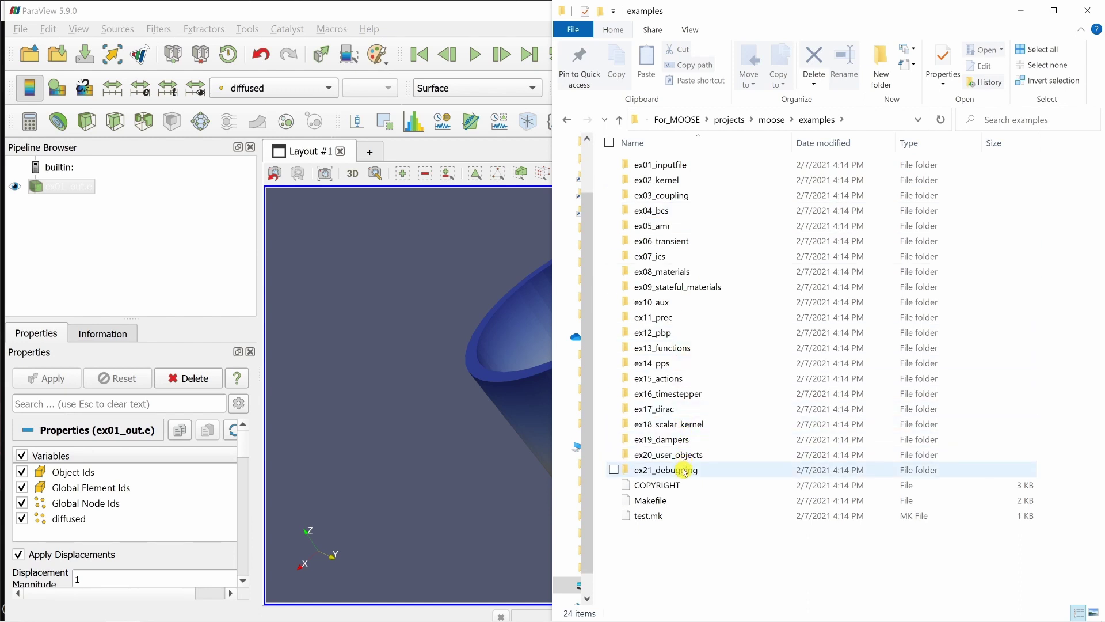
click(689, 168)
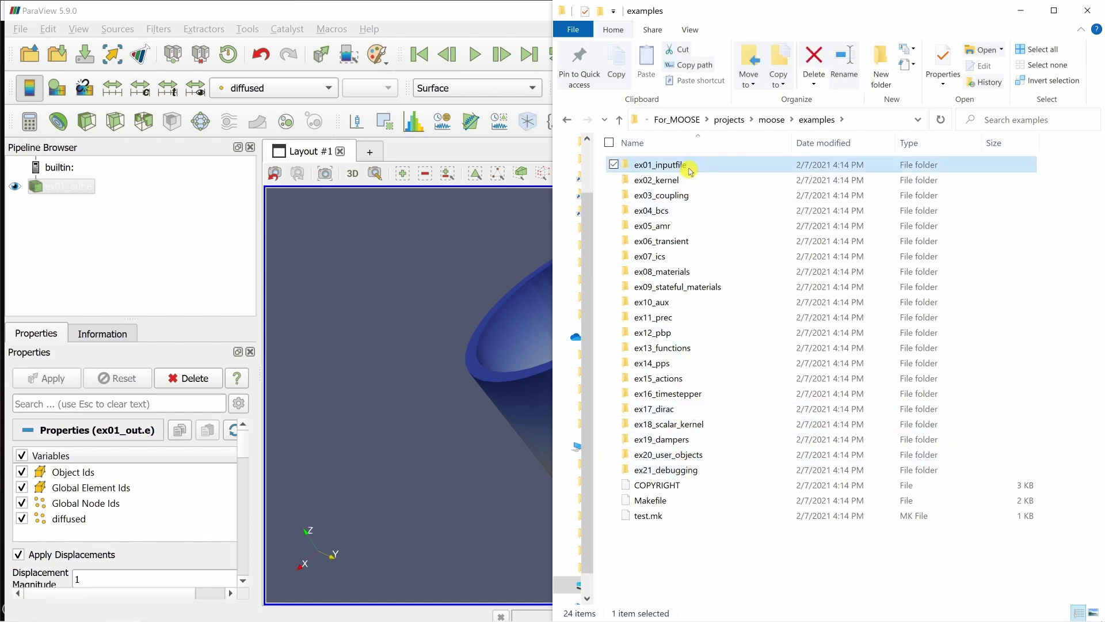
double_click(688, 181)
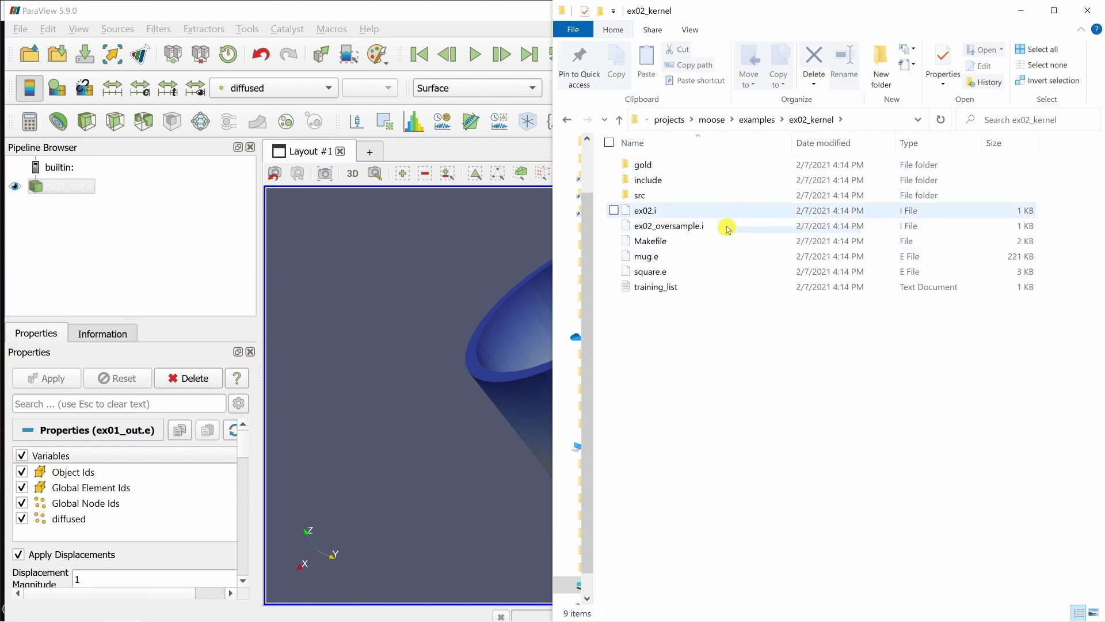
Step: Open the ex05_amr folder, then close File Explorer and orbit the mug in ParaView
click(757, 119)
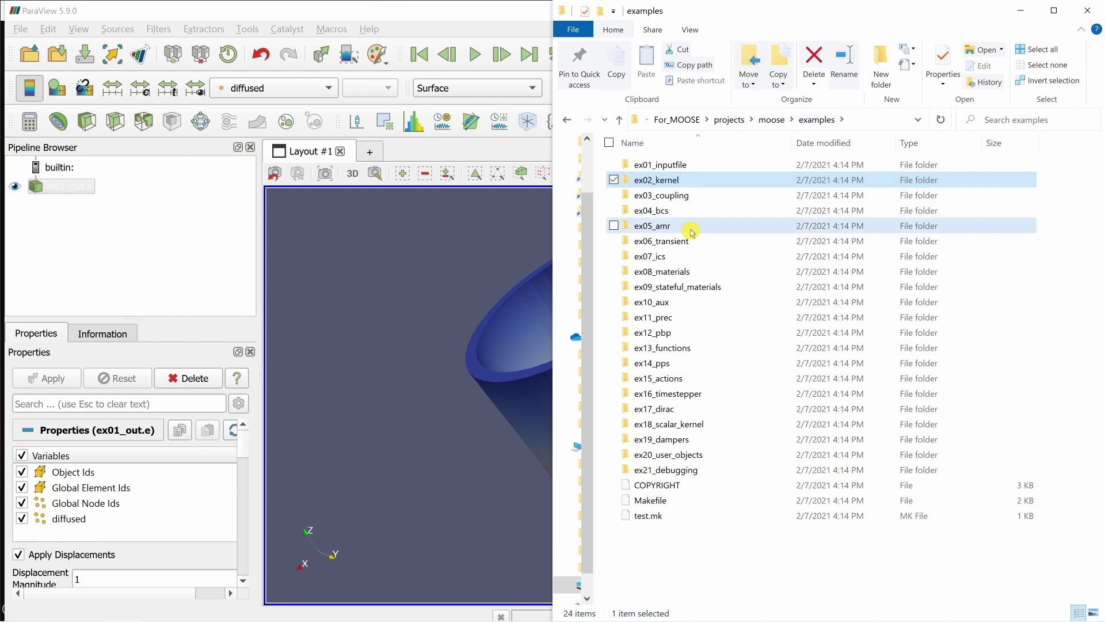
double_click(719, 225)
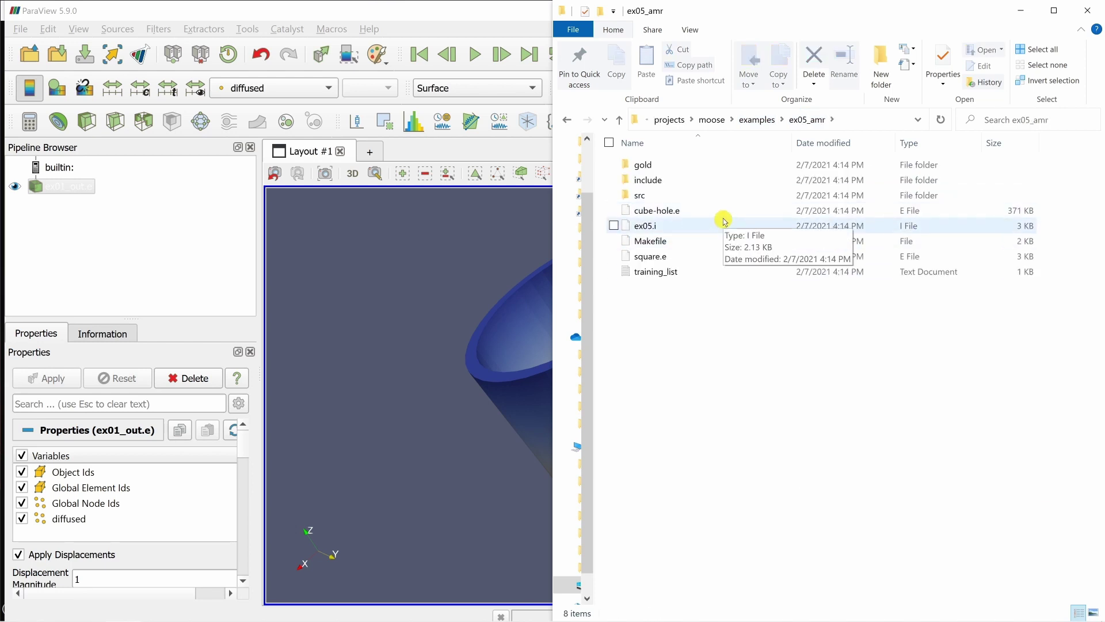
key(alt+F4)
drag(622, 370, 653, 328)
drag(583, 364, 639, 375)
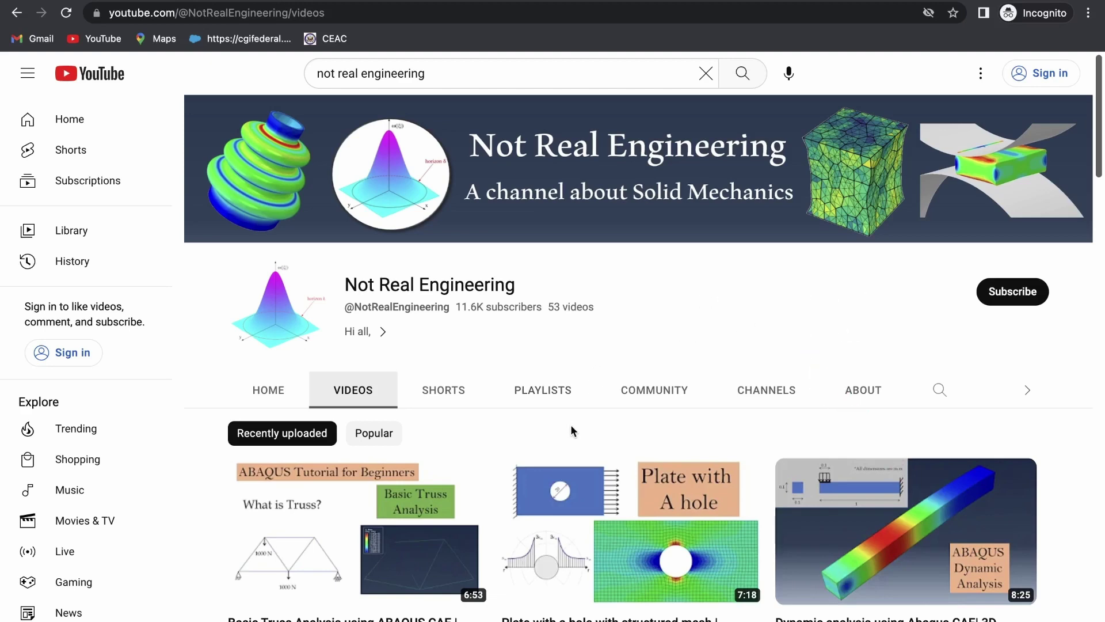
click(551, 403)
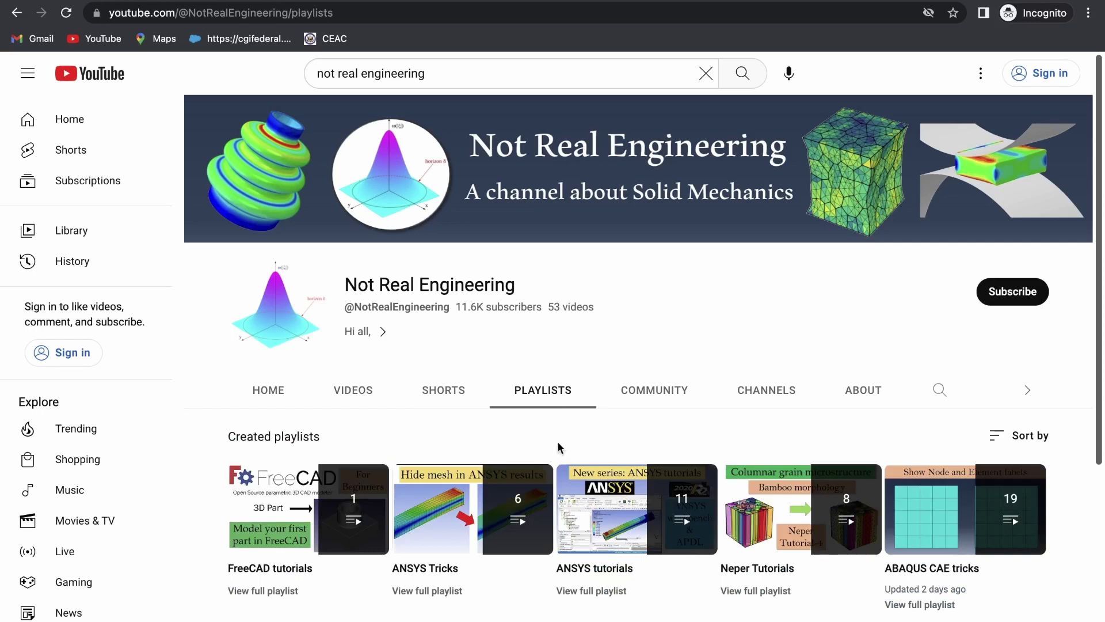
scroll(557, 441, down, 4)
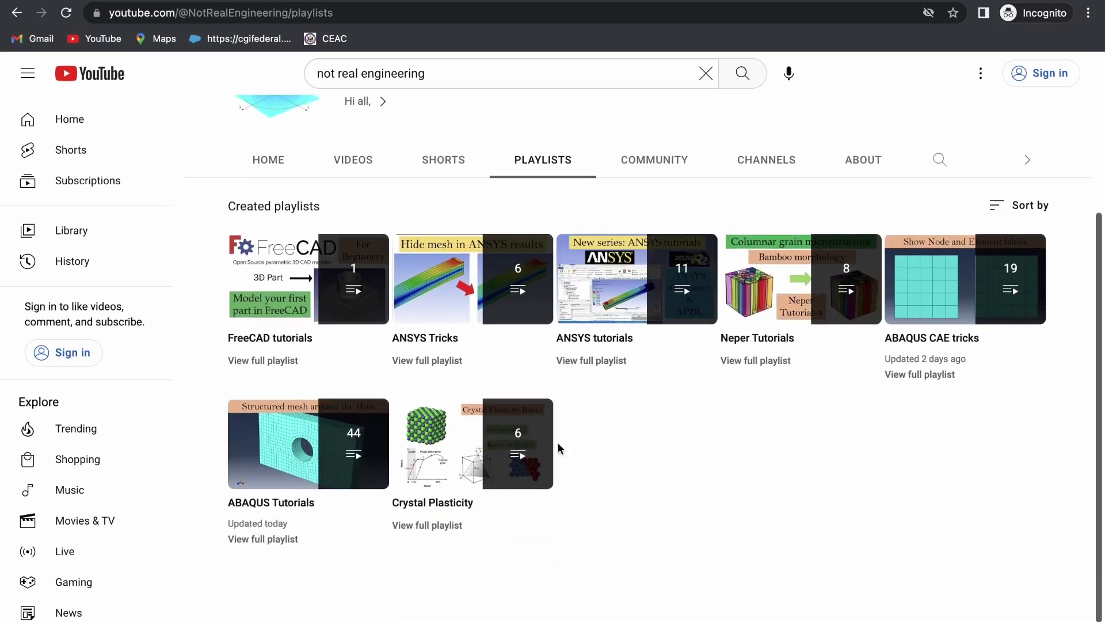
scroll(559, 448, up, 3)
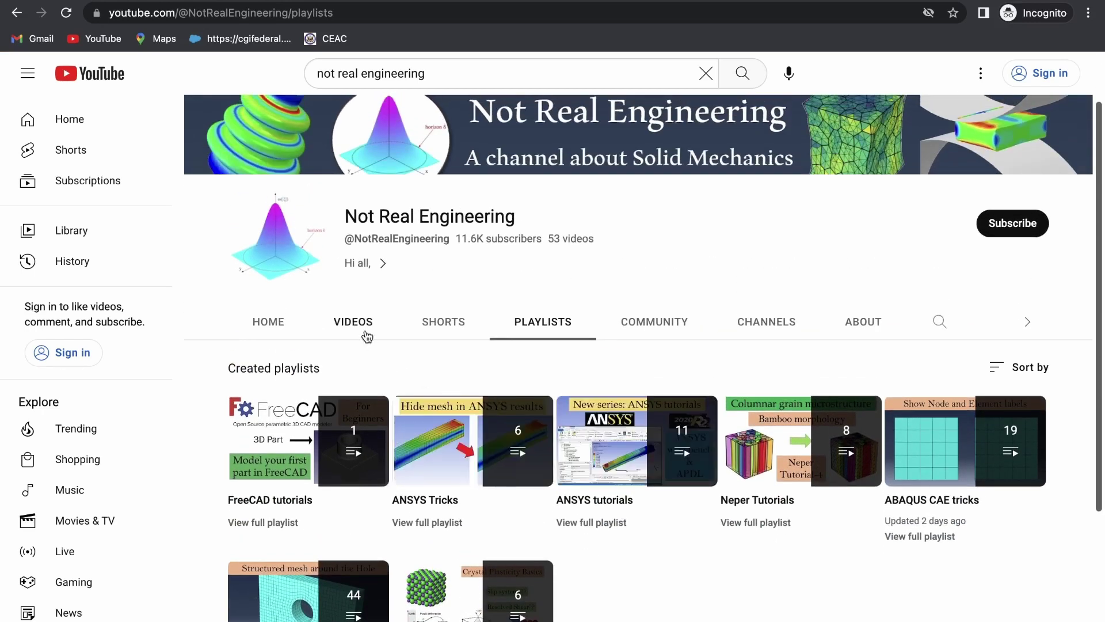
scroll(649, 599, down, 1)
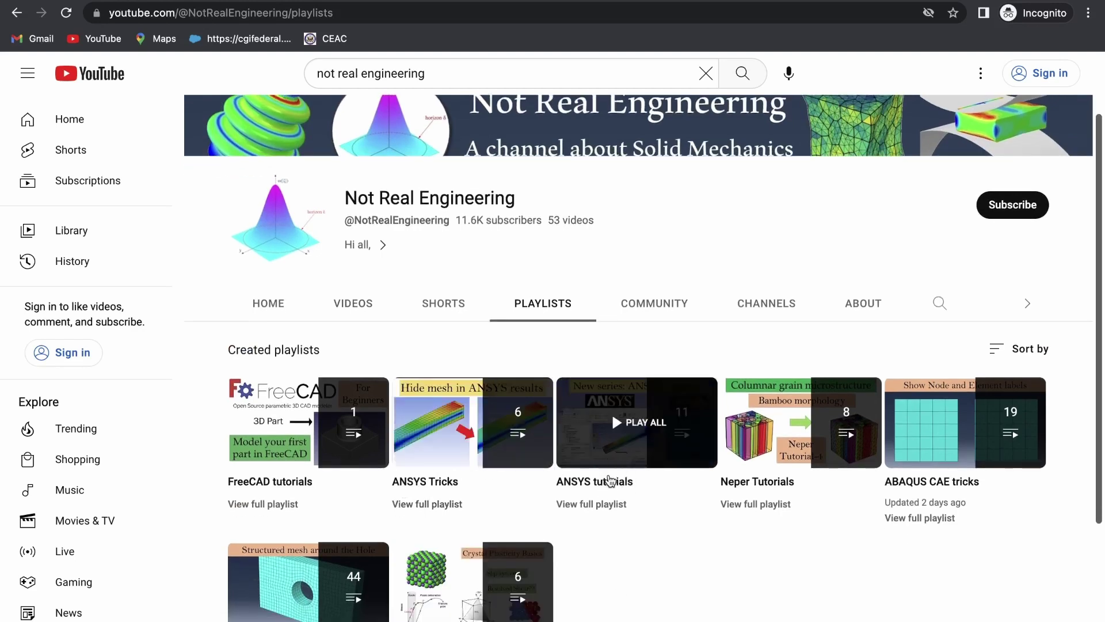
scroll(611, 481, down, 2)
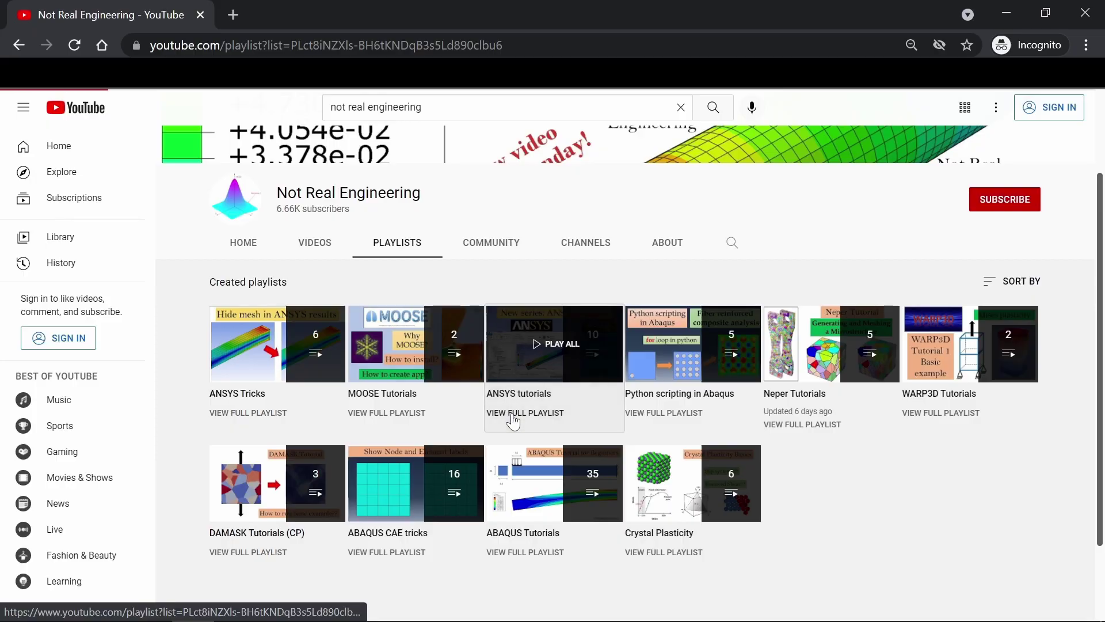
click(510, 416)
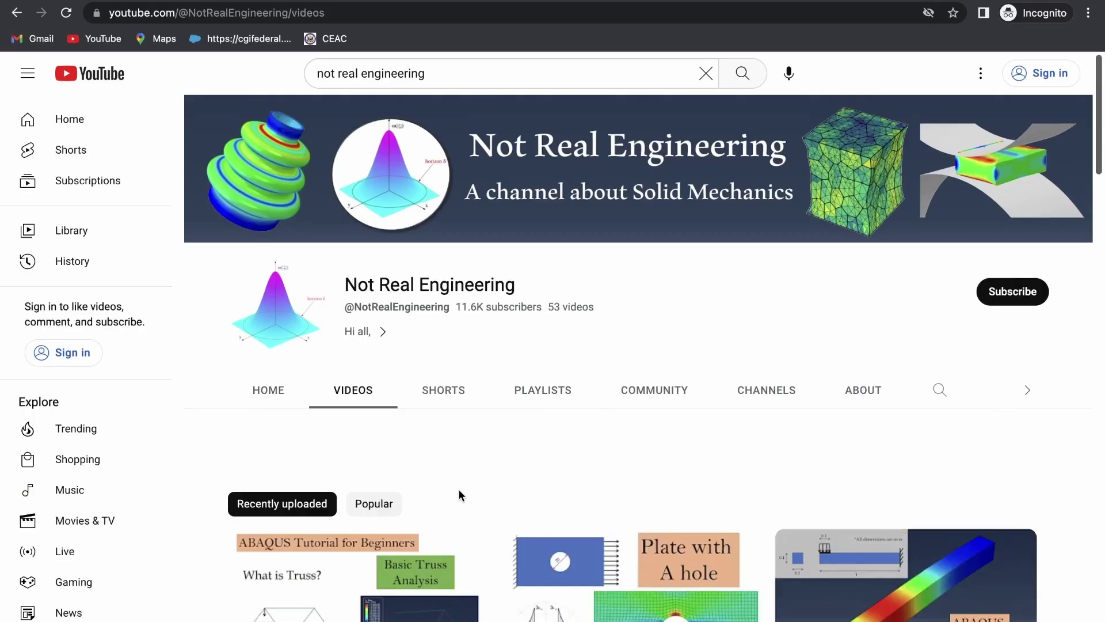
scroll(458, 489, down, 8)
scroll(460, 496, up, 8)
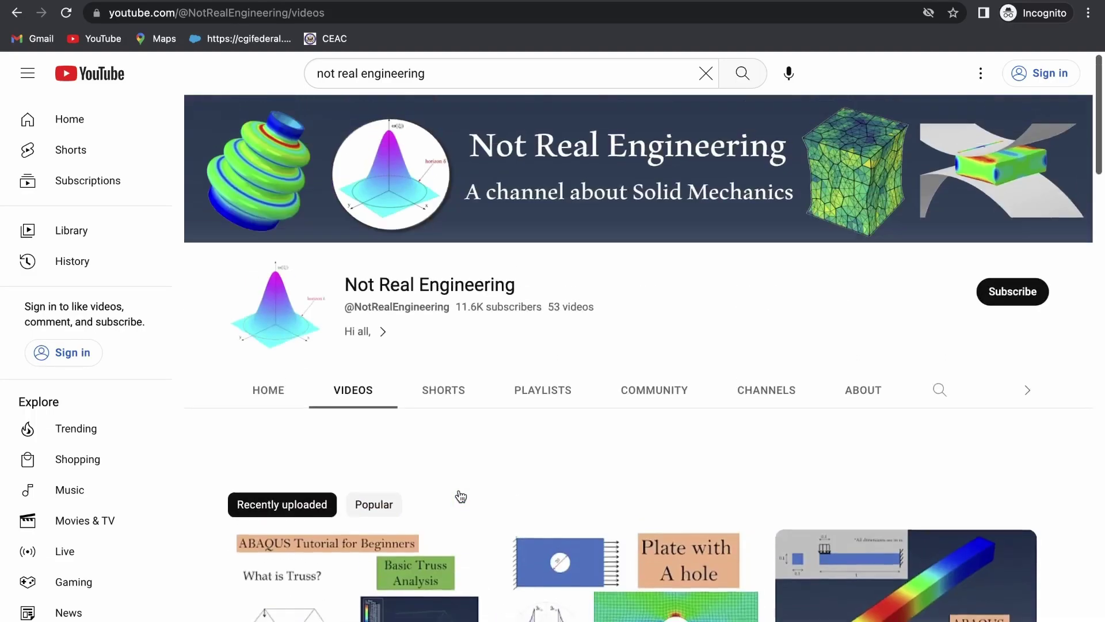